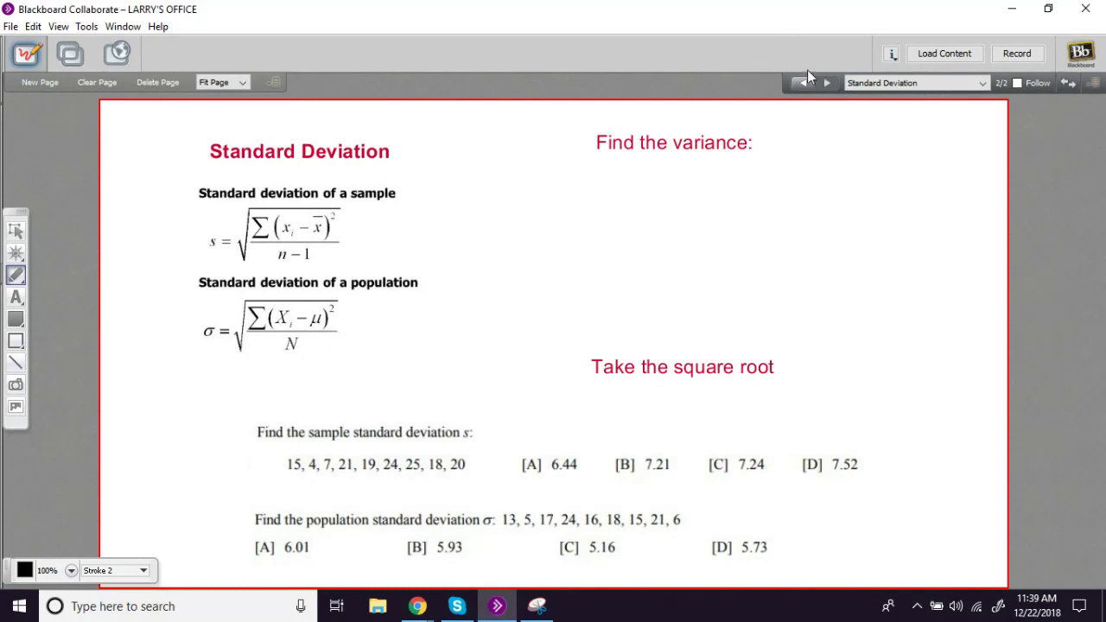
# Step: Return to page 1/2, the Variance slide with the 49.25 and 62.44 answers
pyautogui.click(803, 82)
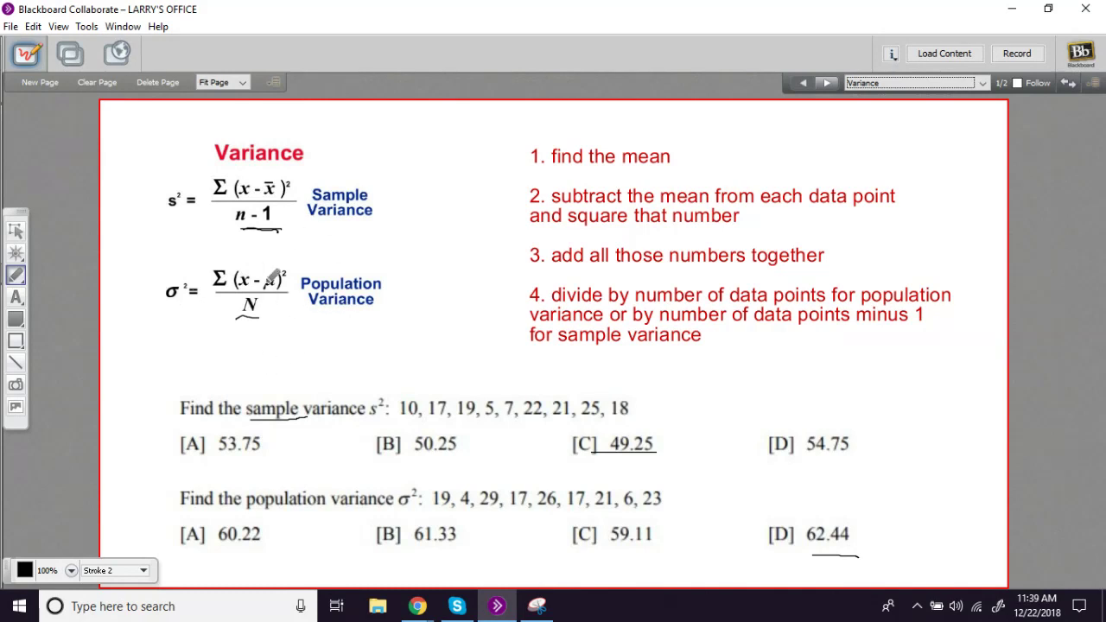
# Step: Advance to the Standard Deviation slide with its sample and population formulas
pyautogui.click(828, 83)
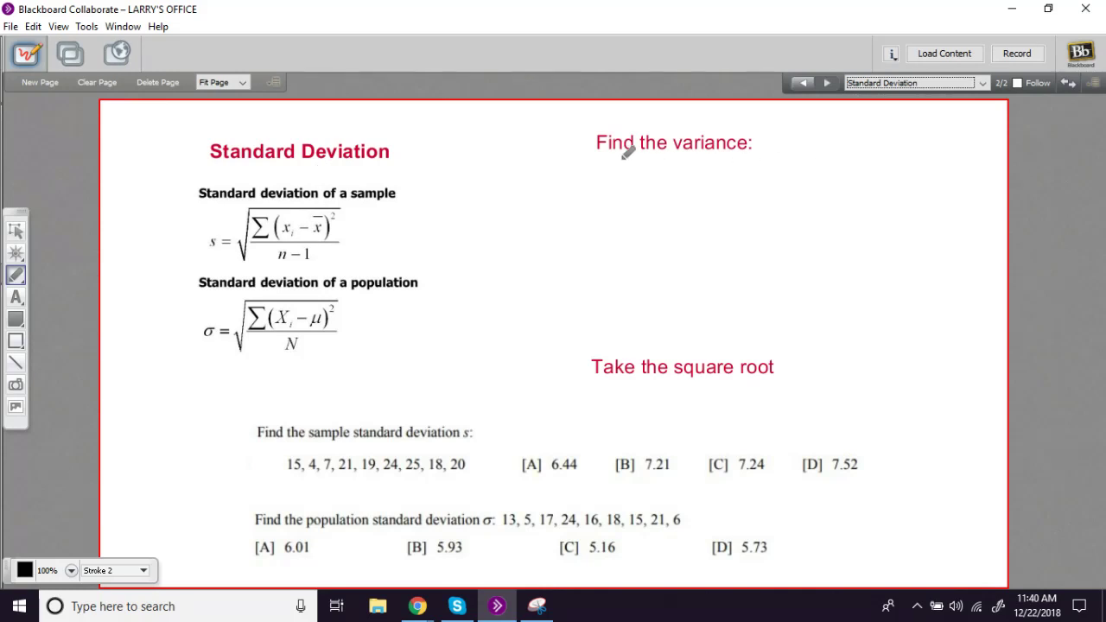
pyautogui.click(16, 230)
# Step: Delete the blank box covering the variance steps under 'Find the variance:'
pyautogui.click(642, 222)
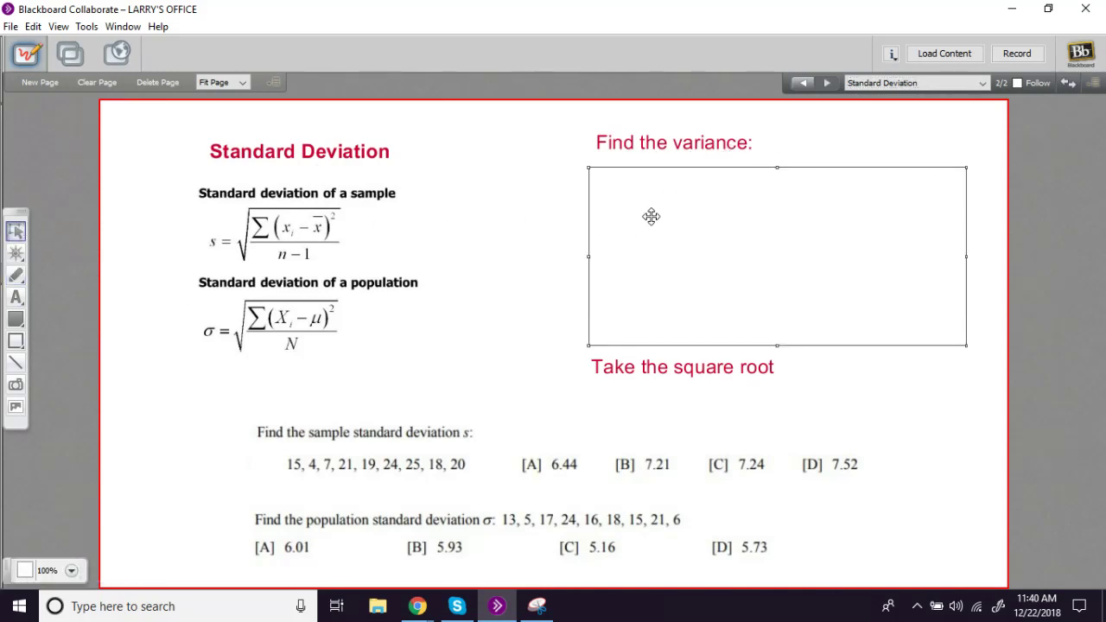
pyautogui.press('Delete')
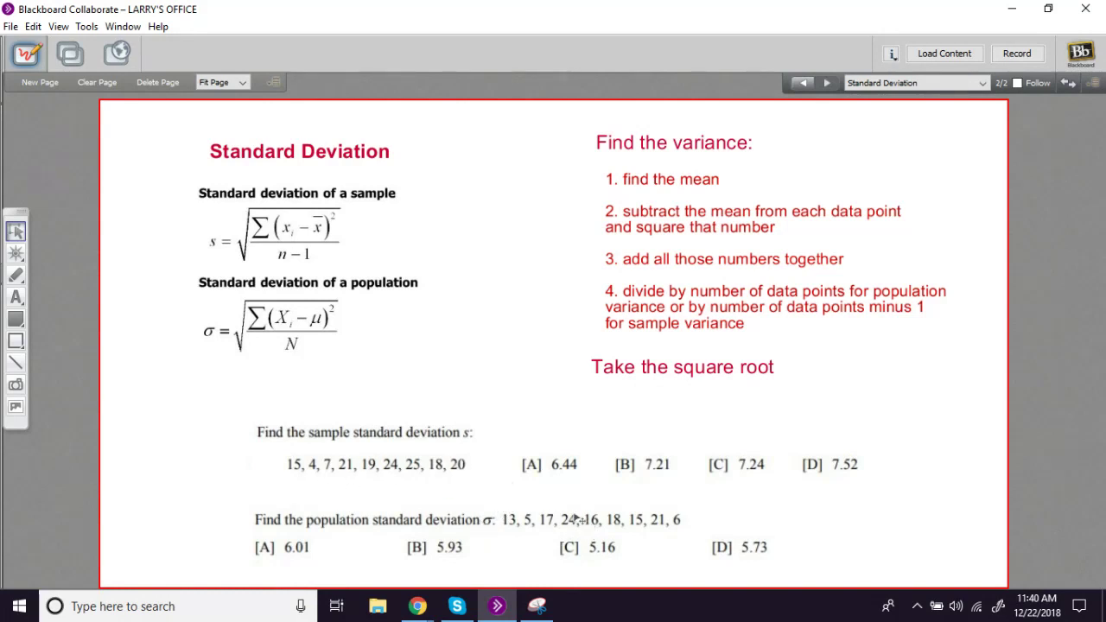
# Step: Bring up the Variance spreadsheet and check the data A2:A10 and the AVERAGE mean in B2
pyautogui.click(417, 606)
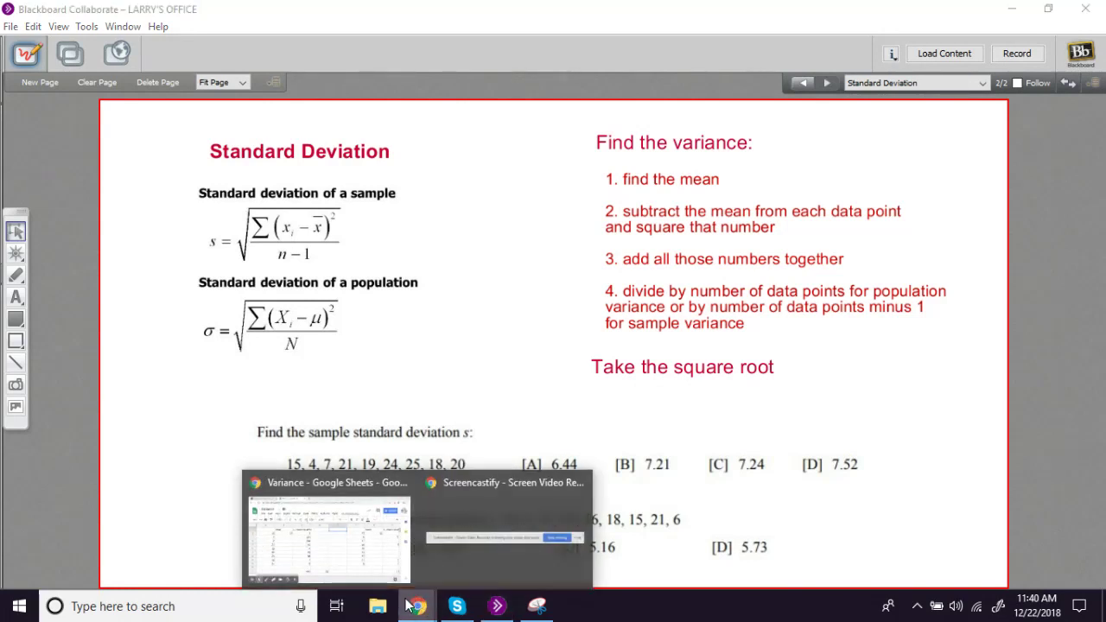
pyautogui.click(361, 553)
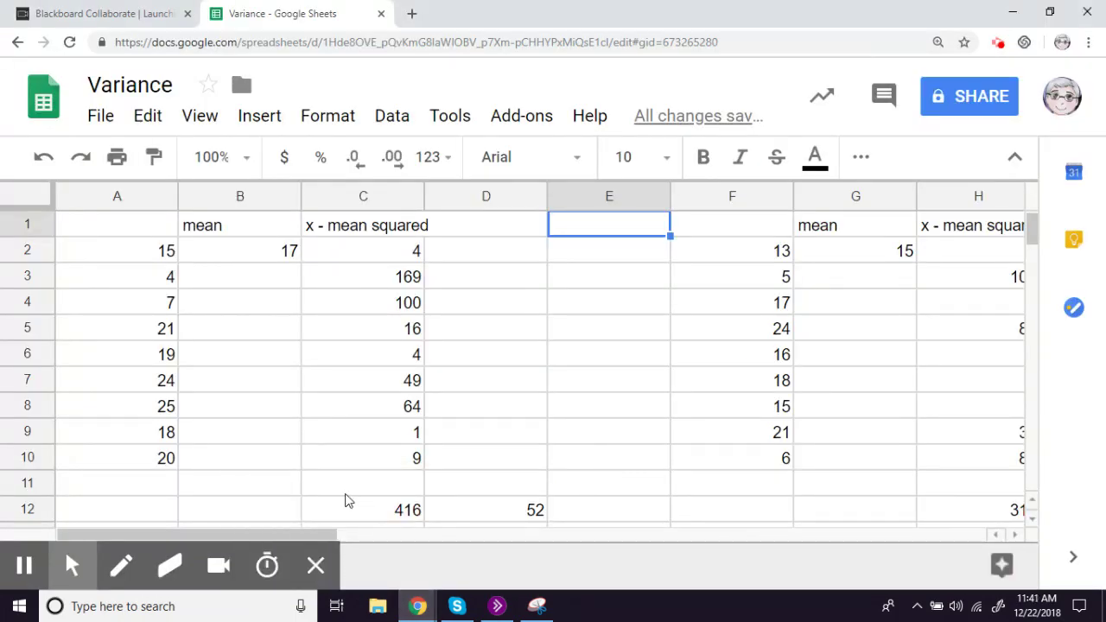
pyautogui.click(158, 257)
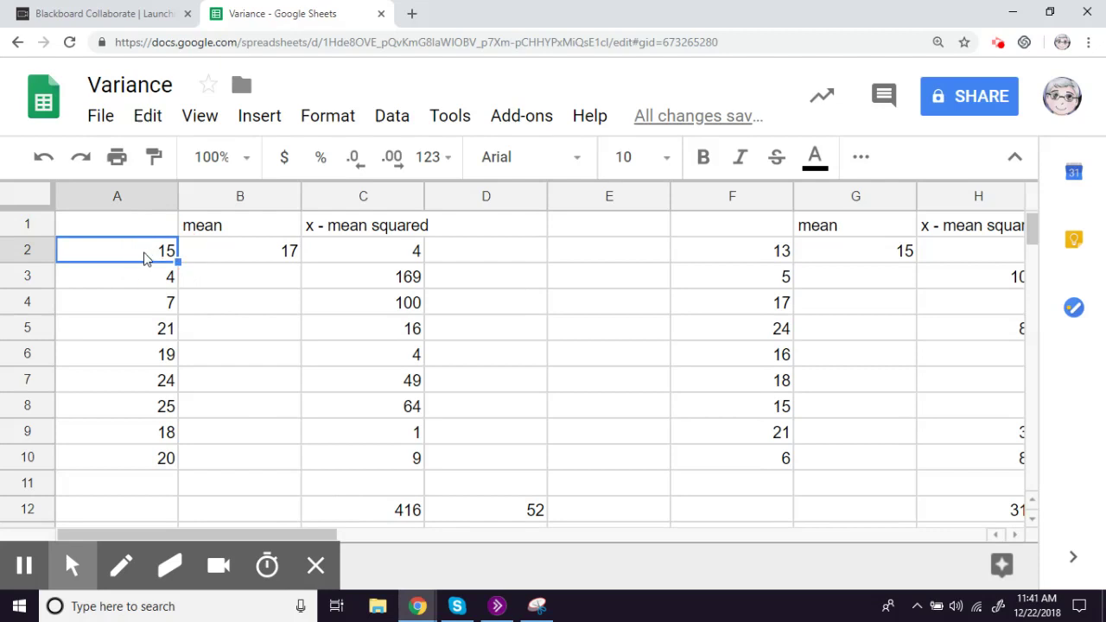
pyautogui.moveTo(145, 253); pyautogui.dragTo(129, 462)
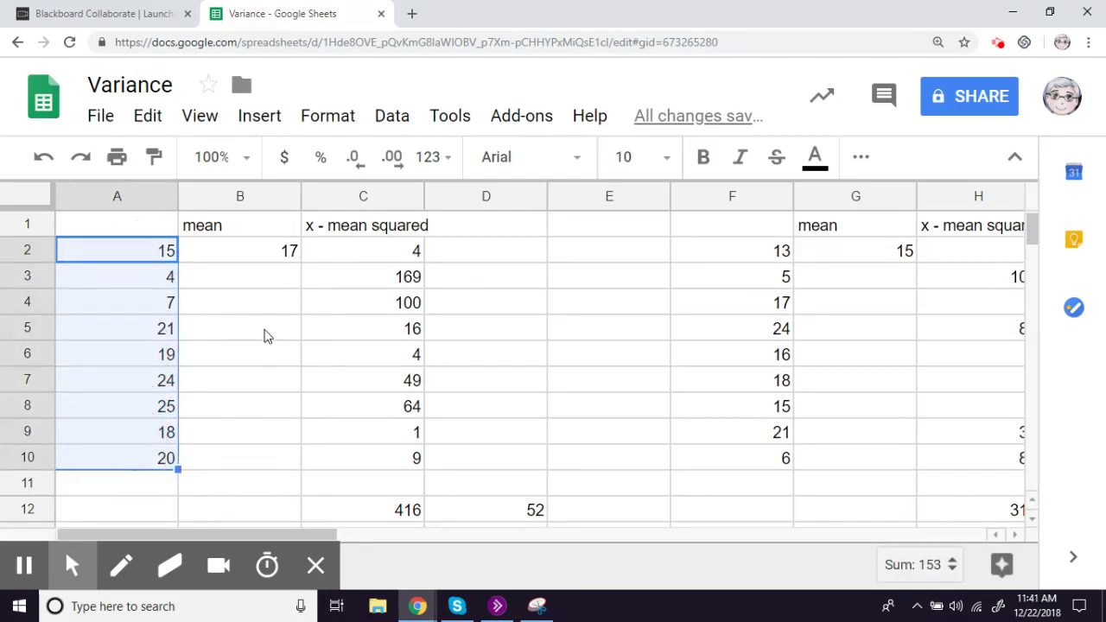
pyautogui.click(238, 258)
pyautogui.doubleClick(238, 255)
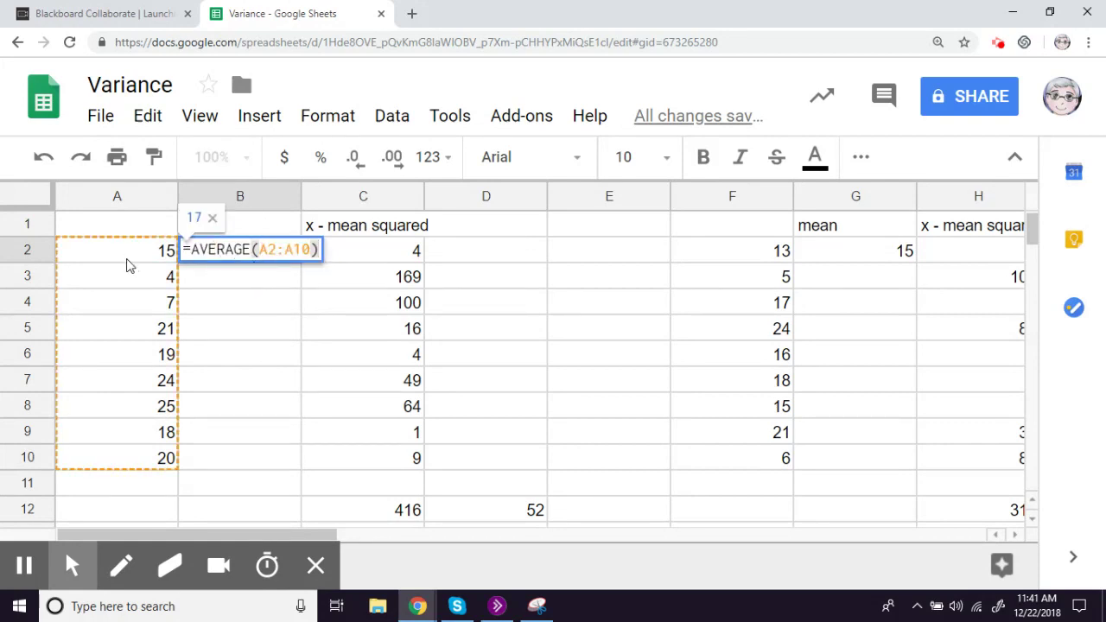
pyautogui.click(72, 565)
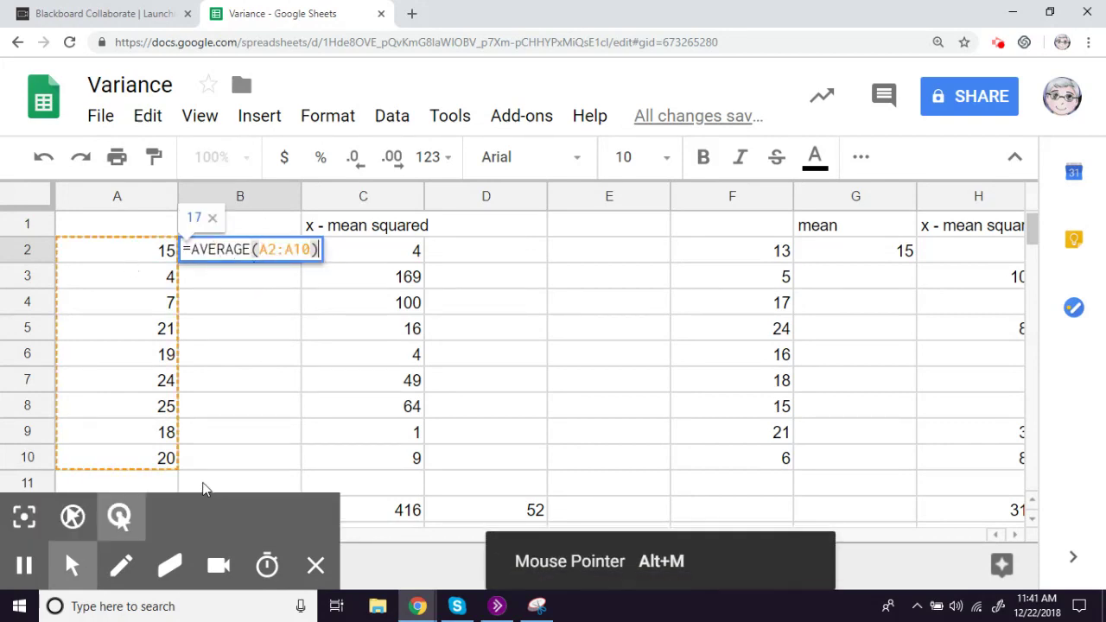
# Step: Inspect the C2 squared difference, C12 sum 416, D12 sum/8 and D13 =VARA(A2:A10) giving 52
pyautogui.click(352, 248)
pyautogui.doubleClick(349, 249)
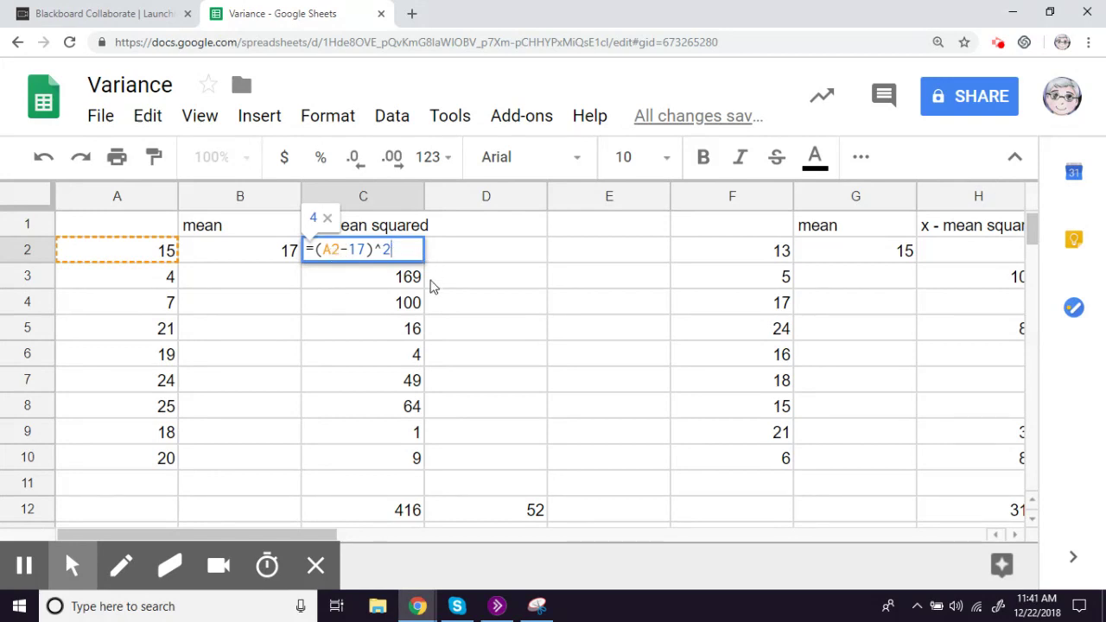
pyautogui.click(469, 256)
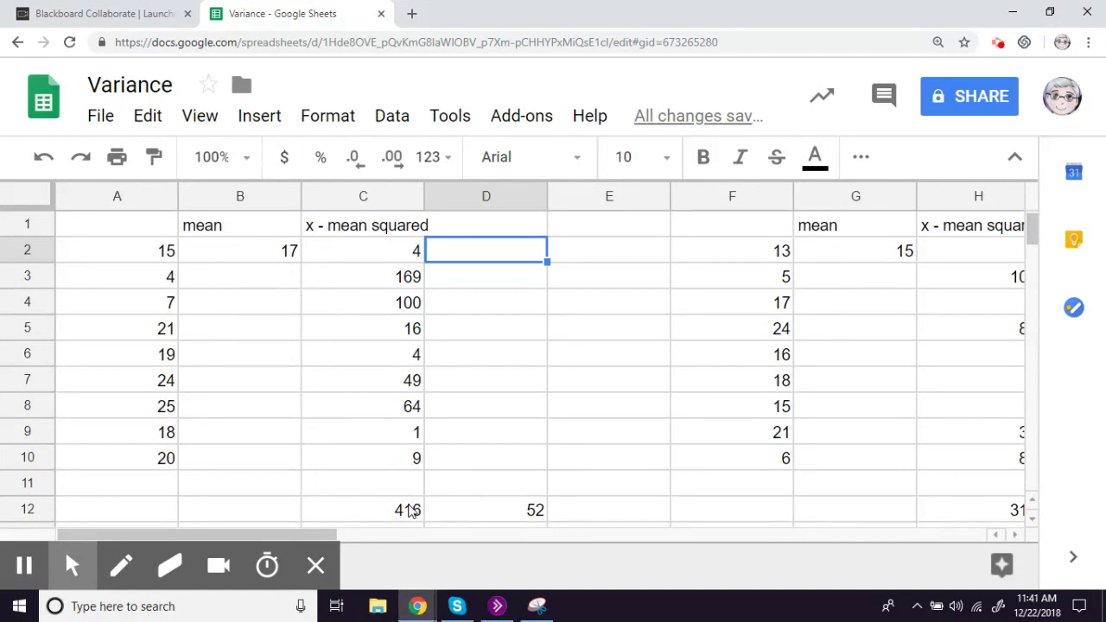
pyautogui.doubleClick(406, 510)
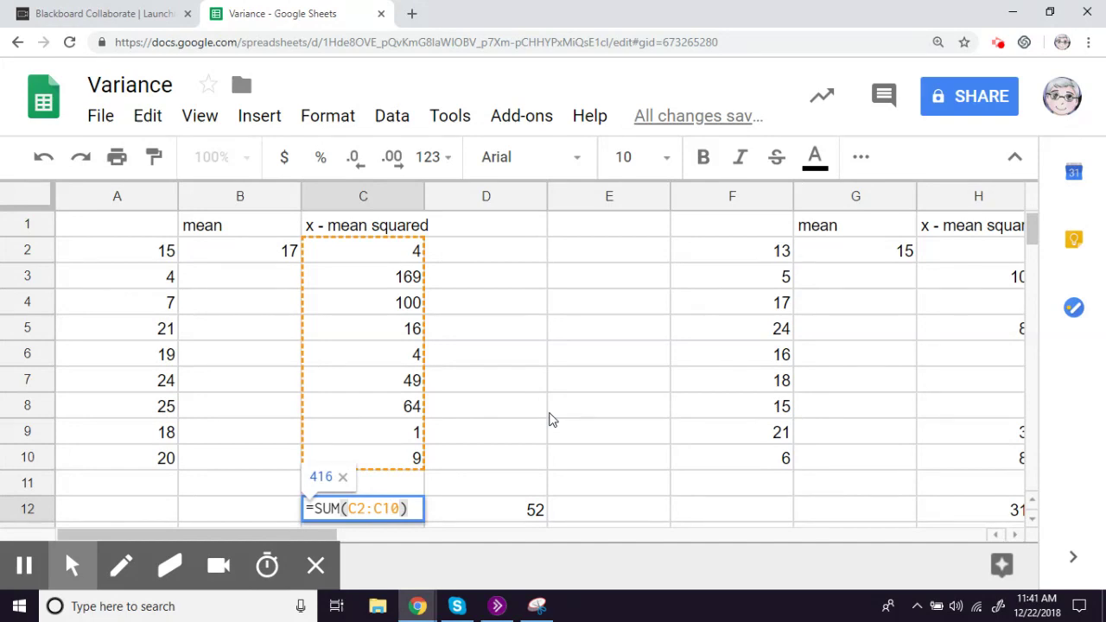
pyautogui.press('Return')
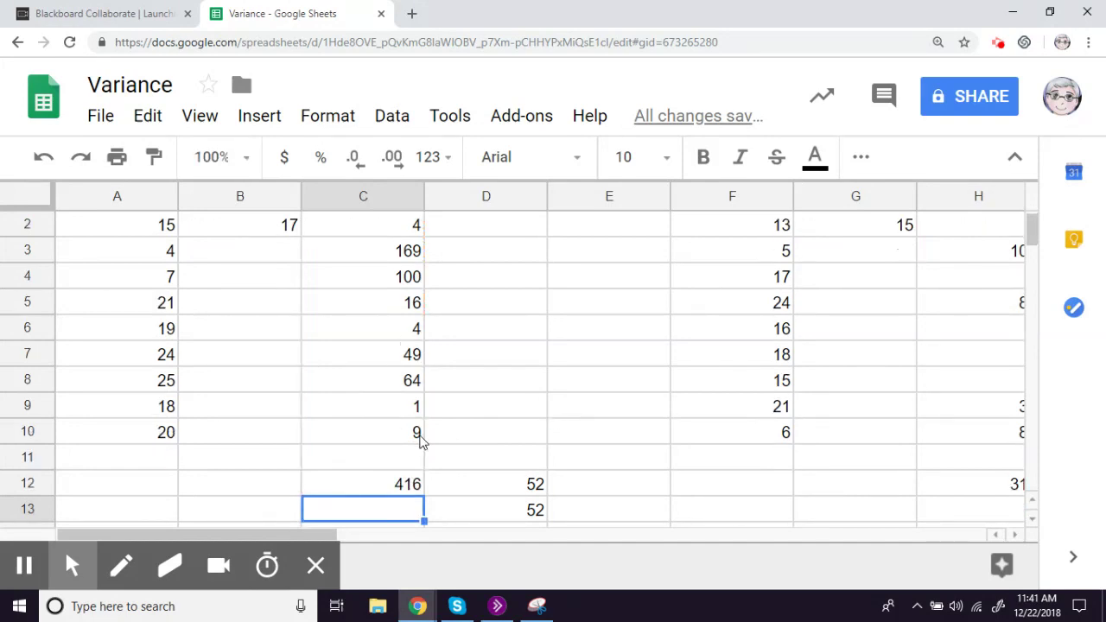
pyautogui.doubleClick(482, 484)
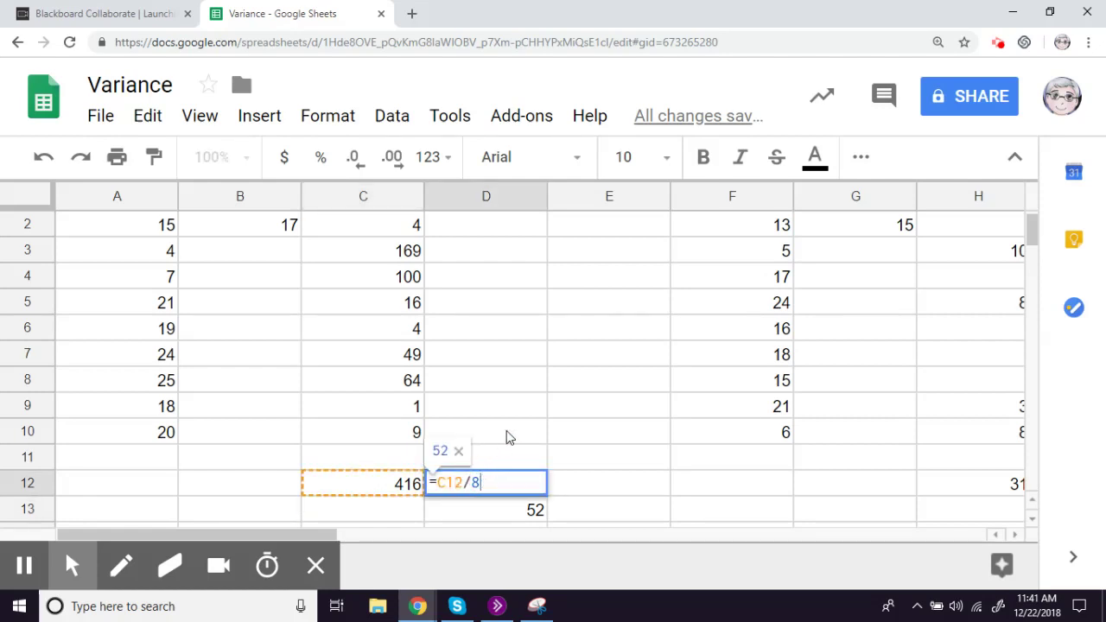
pyautogui.click(509, 464)
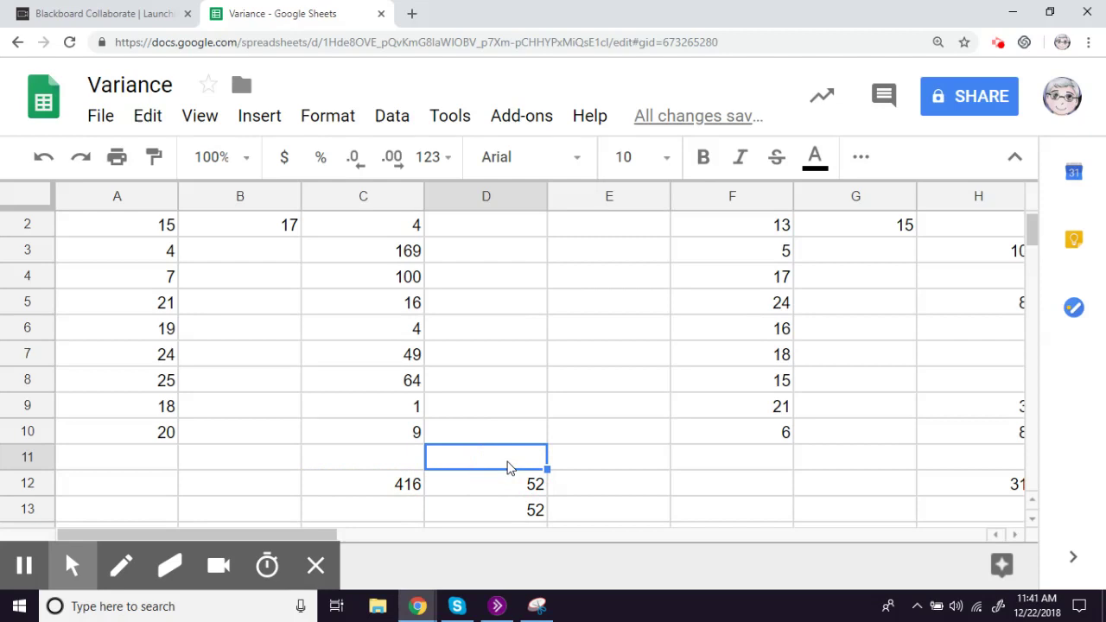
pyautogui.doubleClick(489, 515)
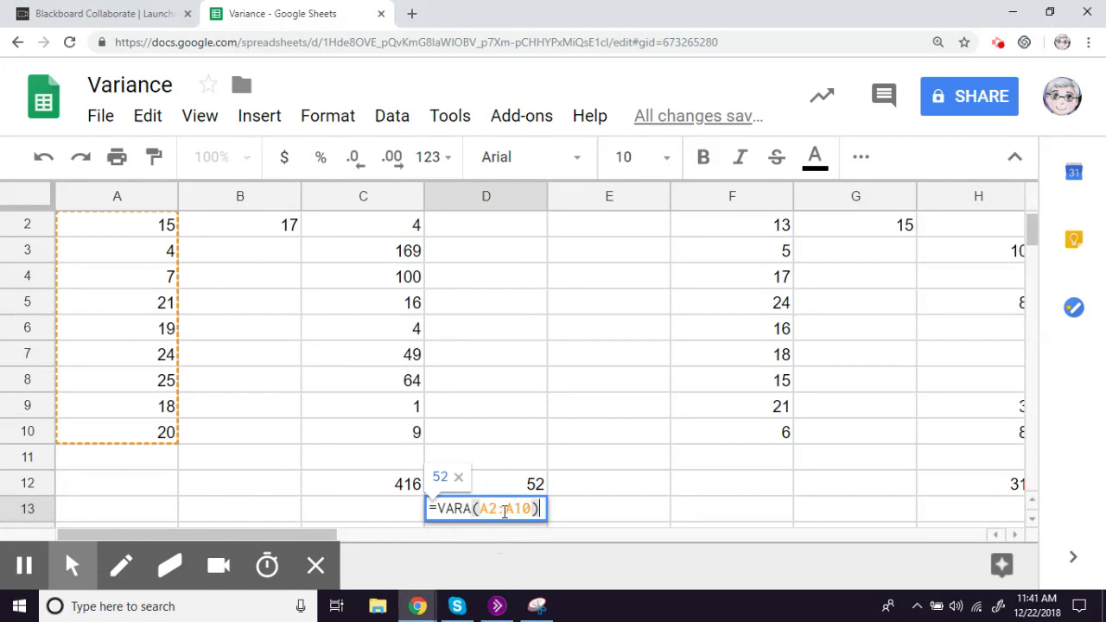
pyautogui.click(605, 495)
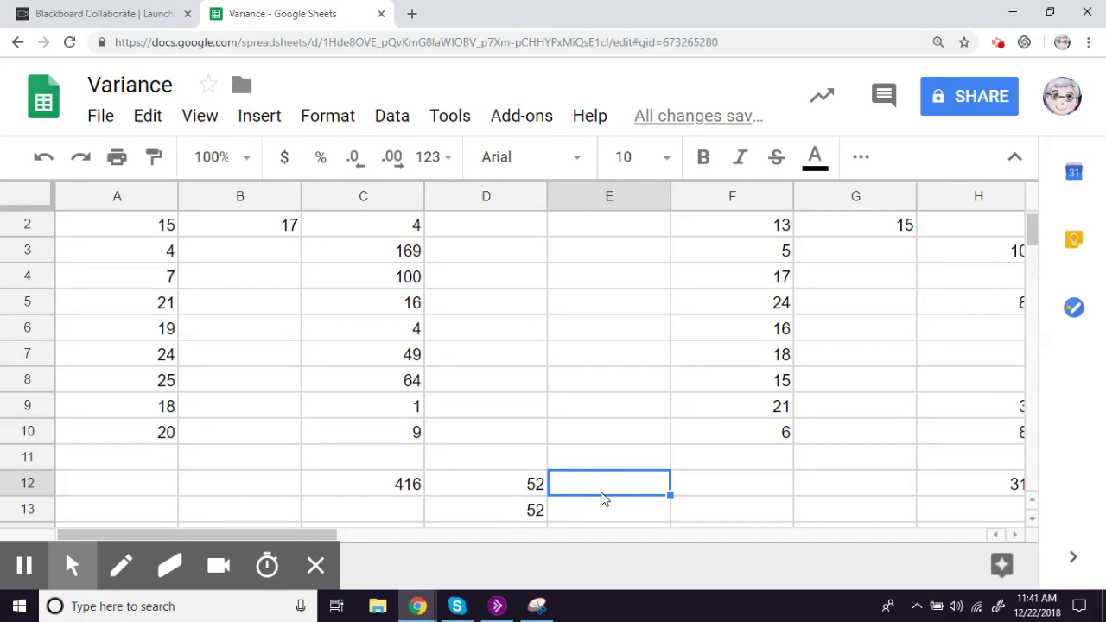
# Step: Enter =SQRT(D12) in E12, giving a standard deviation of 7.211102551
pyautogui.write('=')
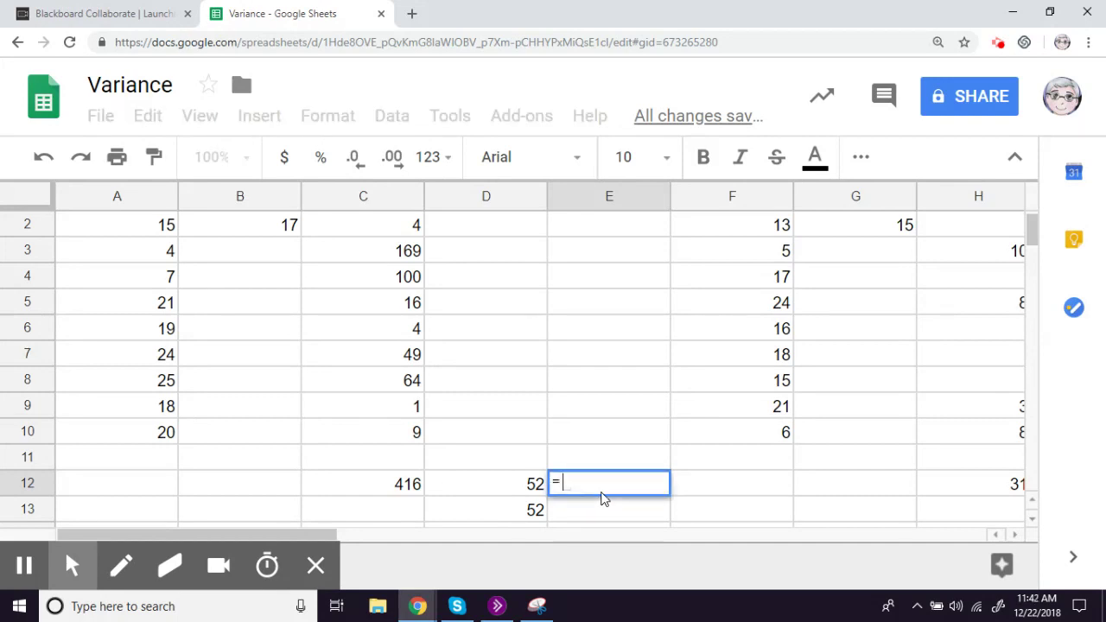
pyautogui.write('SK')
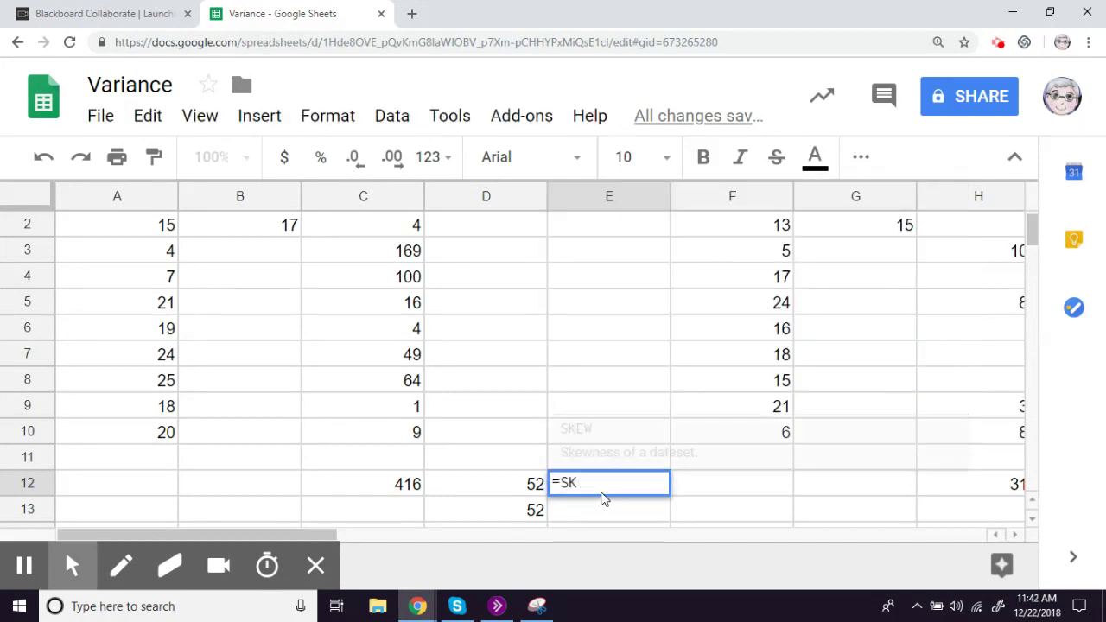
pyautogui.press('BackSpace')
pyautogui.write('QRT')
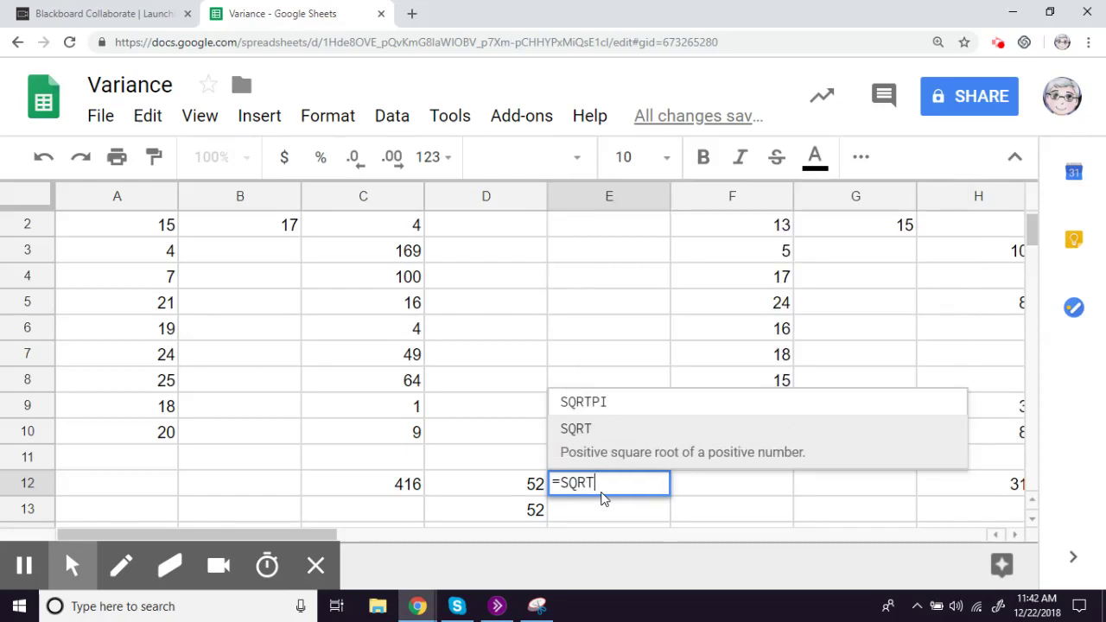
pyautogui.write('(')
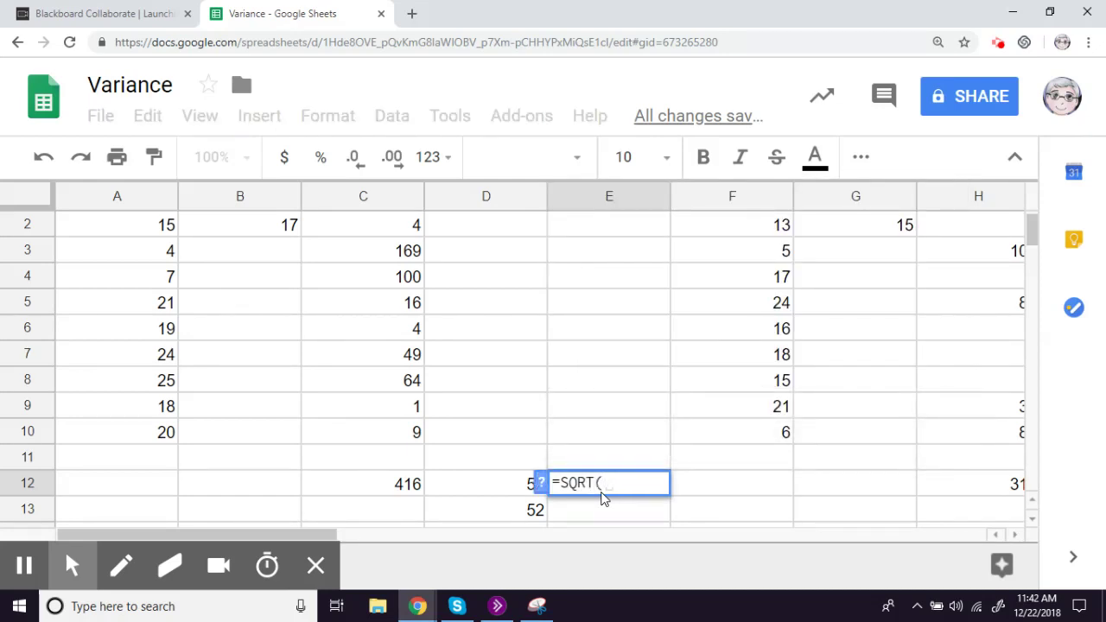
pyautogui.click(476, 489)
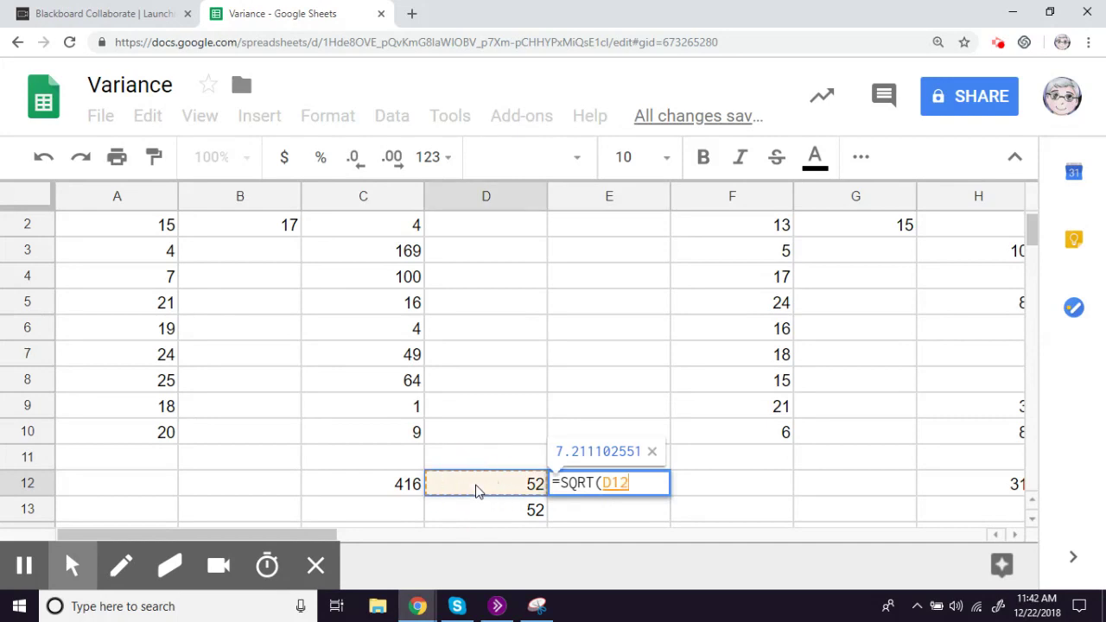
pyautogui.press('Return')
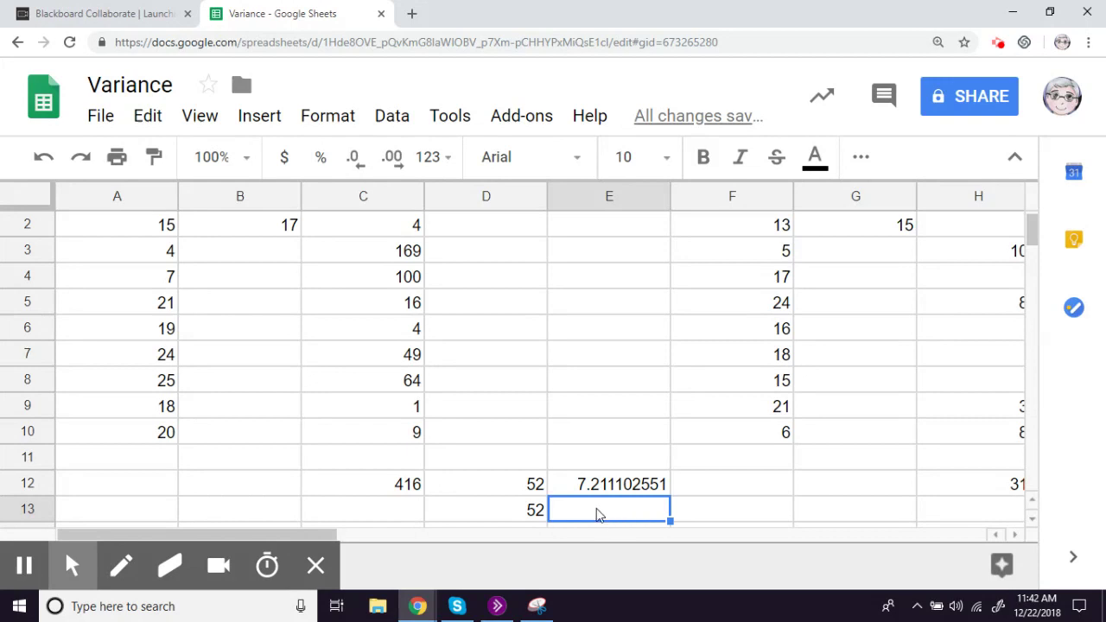
# Step: Enter =STDEVA(A2:A10) in E13 as a check, then compare with the Standard Deviation slide
pyautogui.doubleClick(599, 514)
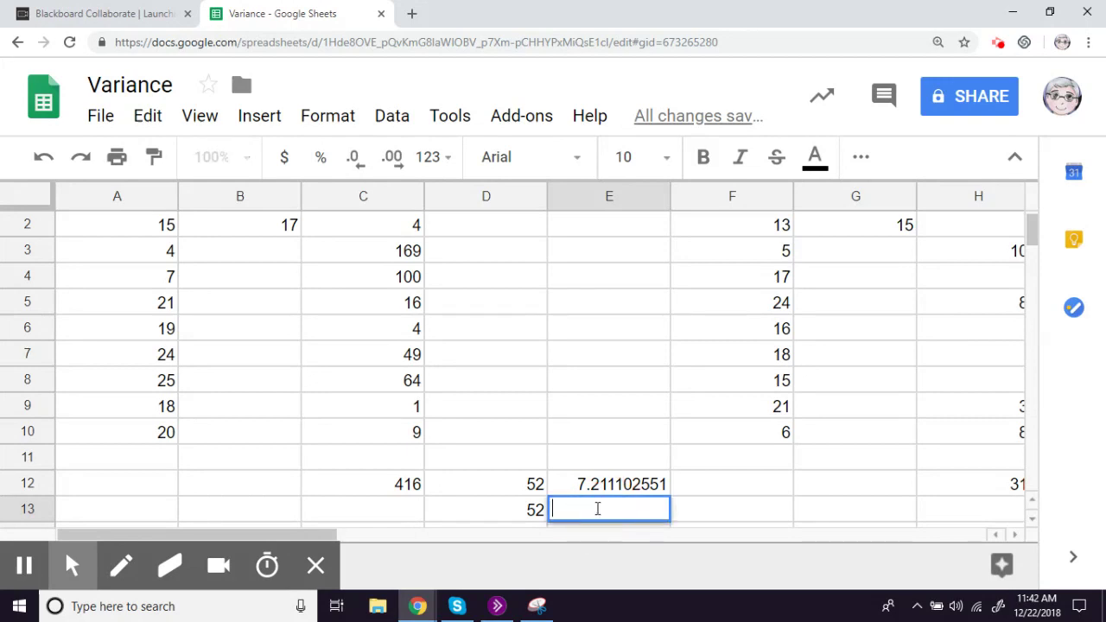
pyautogui.write('=')
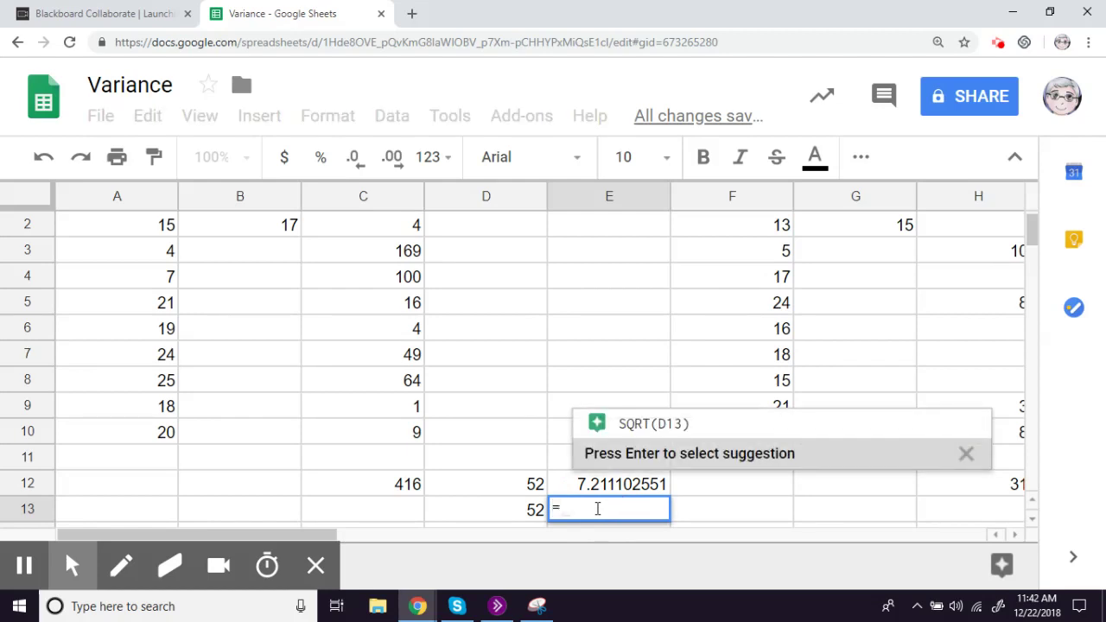
pyautogui.write('ST')
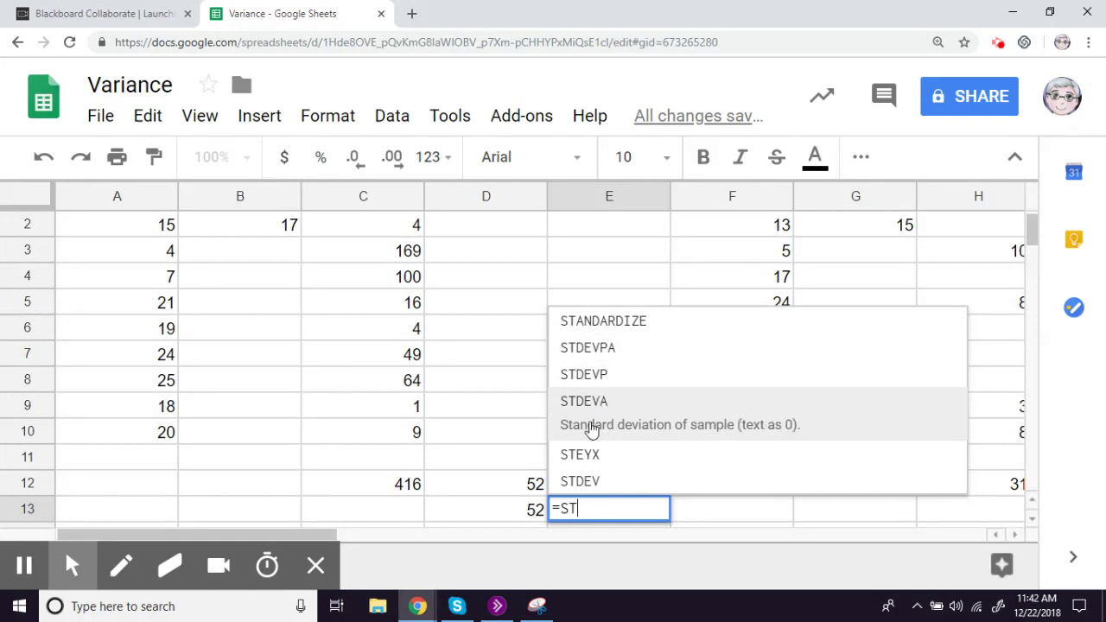
pyautogui.click(656, 429)
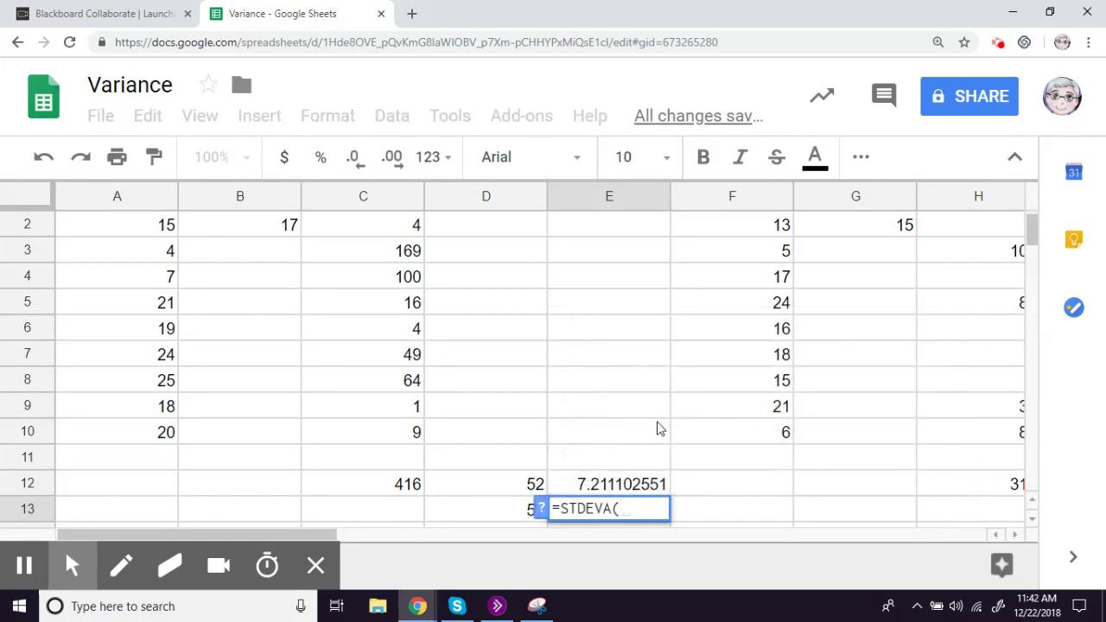
pyautogui.click(142, 226)
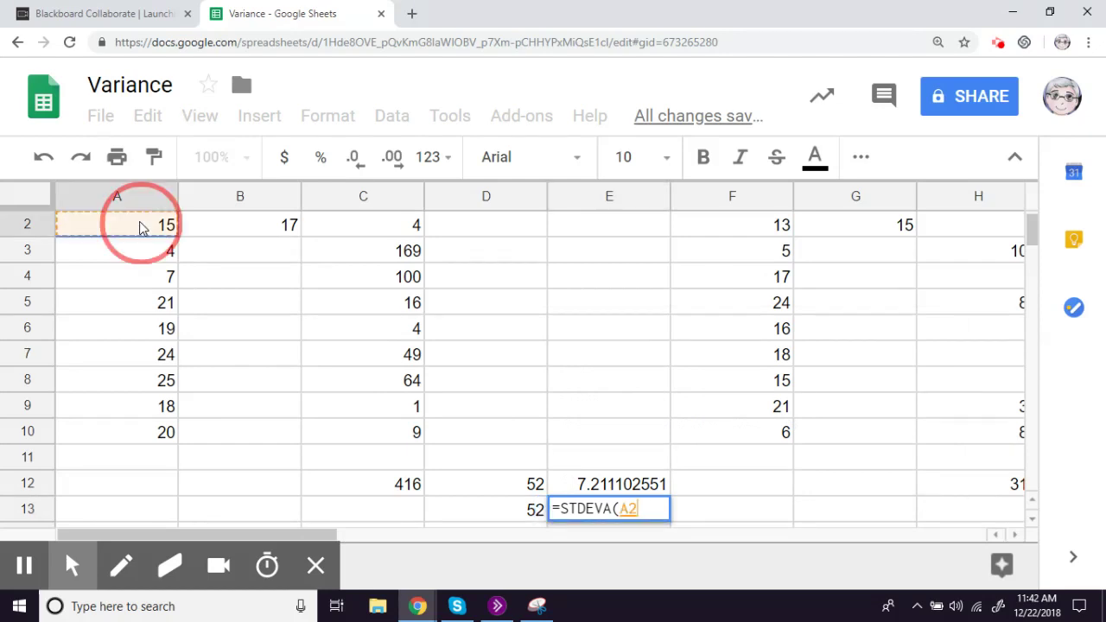
pyautogui.moveTo(142, 227); pyautogui.dragTo(143, 449)
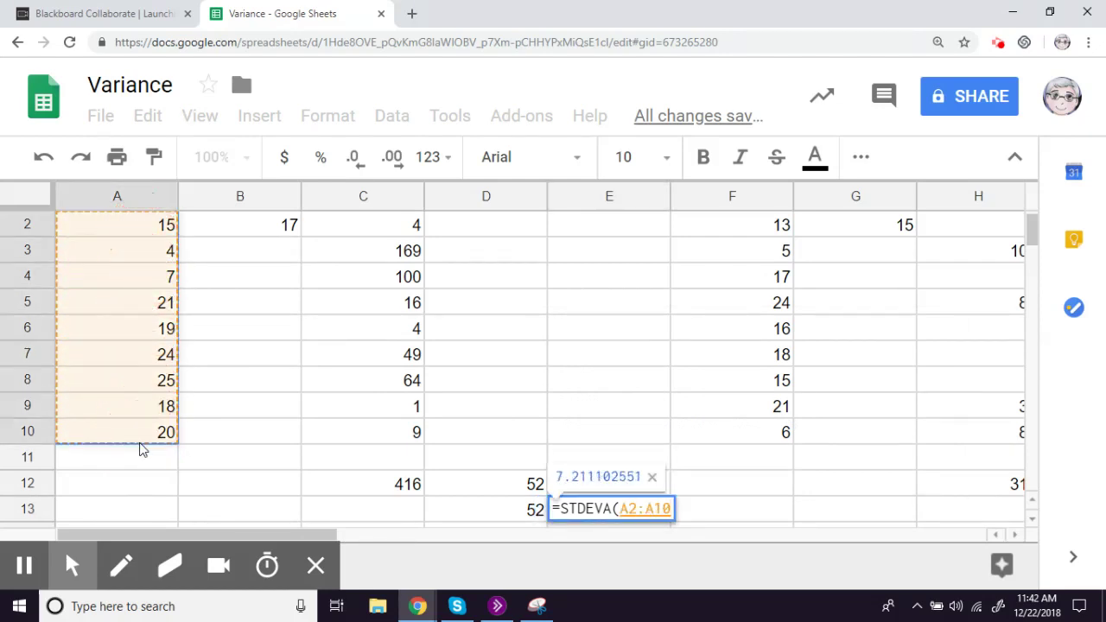
pyautogui.write(')')
pyautogui.press('Return')
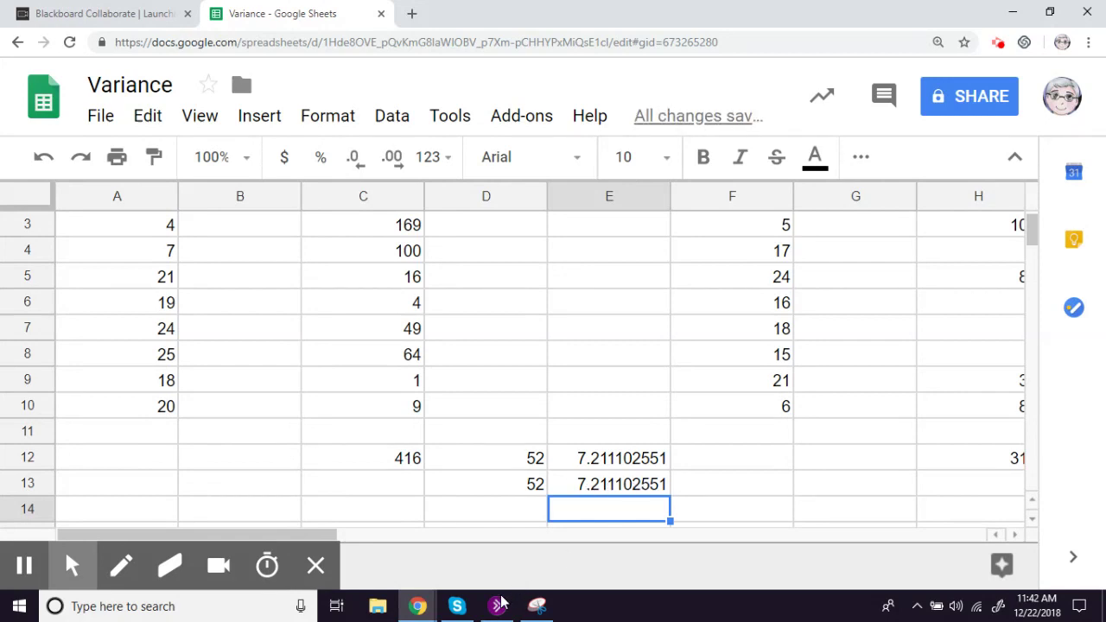
pyautogui.moveTo(498, 607)
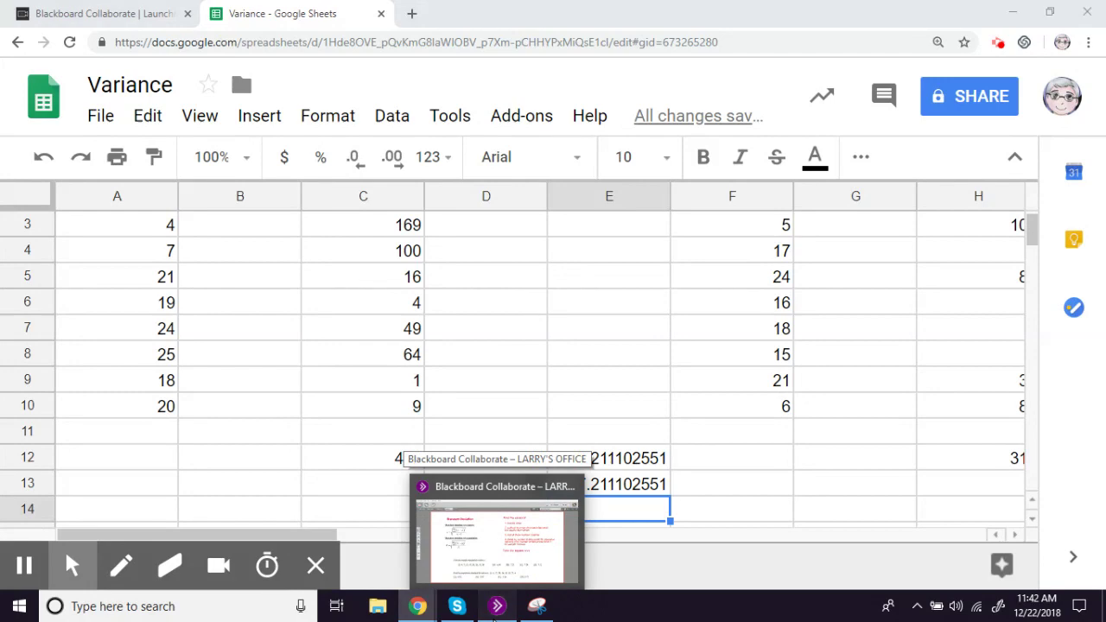
pyautogui.click(498, 607)
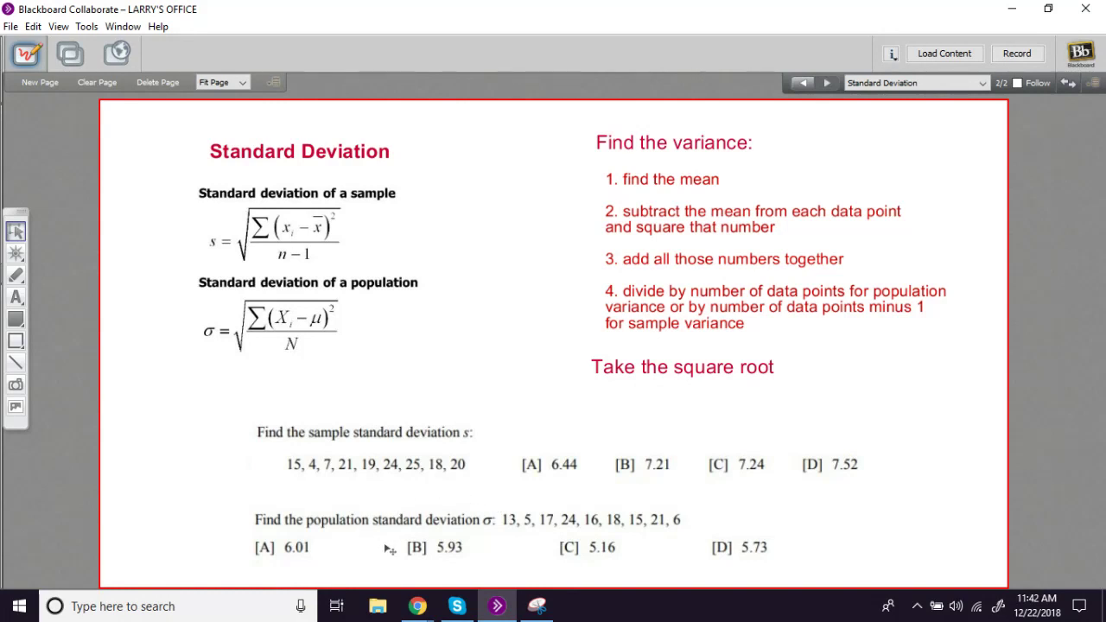
# Step: Switch back to the Variance sheet and check the population mean formula in G2
pyautogui.moveTo(415, 610)
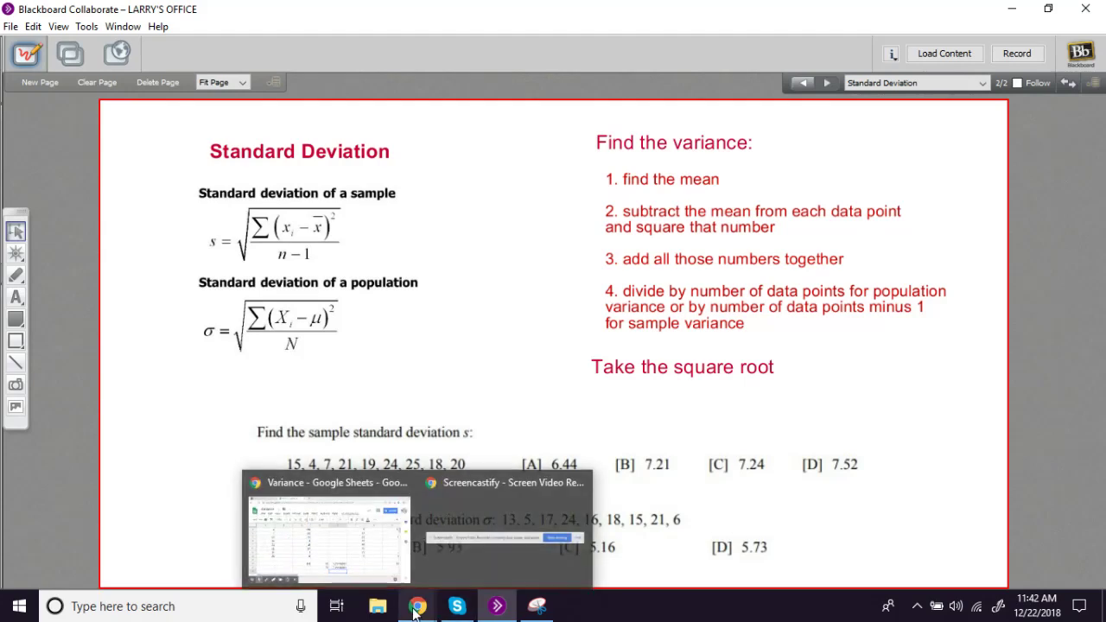
pyautogui.click(365, 554)
pyautogui.scroll(1, 842, 363)
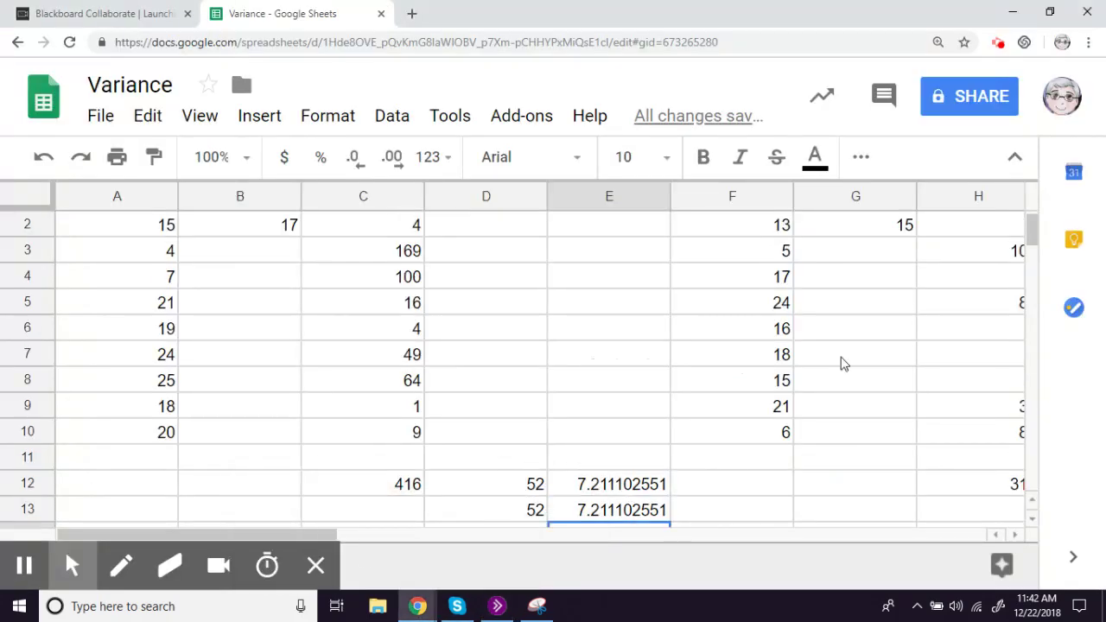
pyautogui.scroll(1, 839, 363)
pyautogui.hscroll(2, 839, 362)
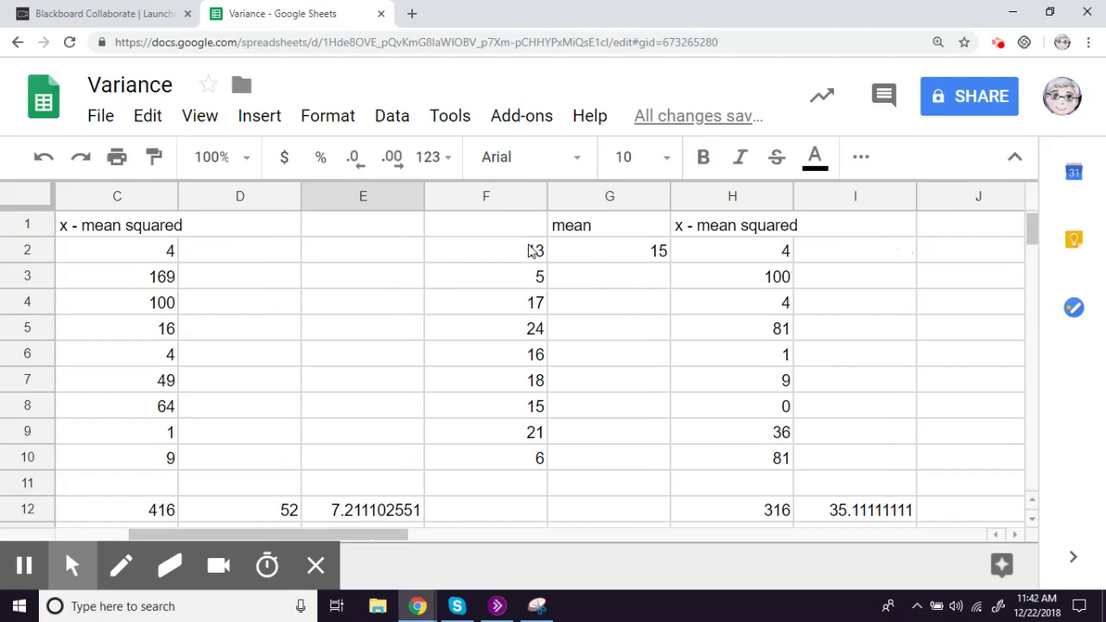
pyautogui.doubleClick(652, 250)
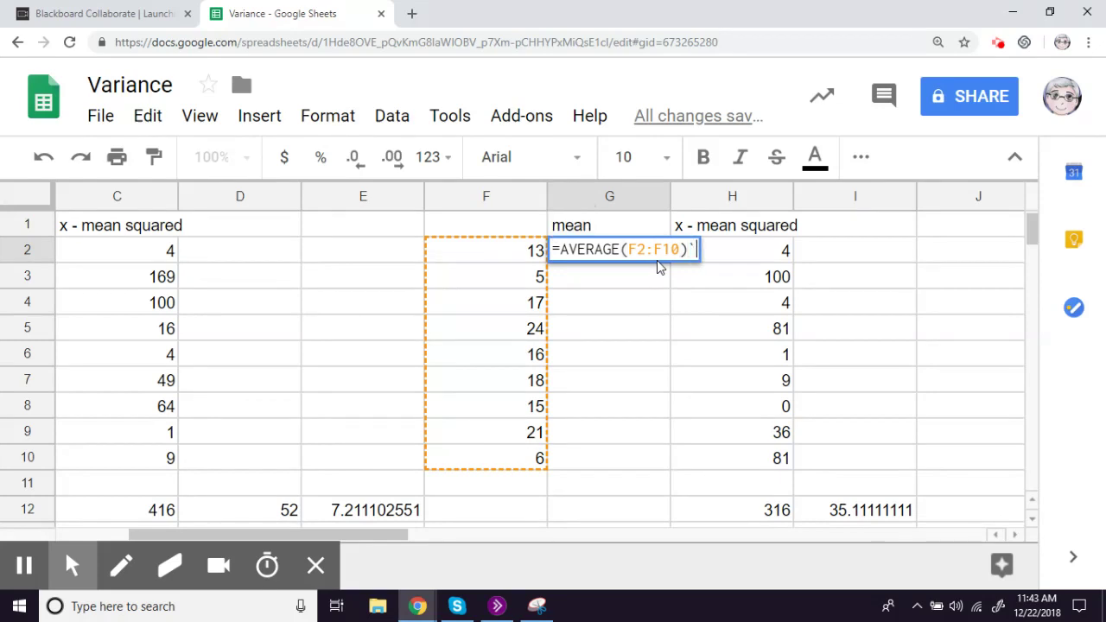
pyautogui.press('Escape')
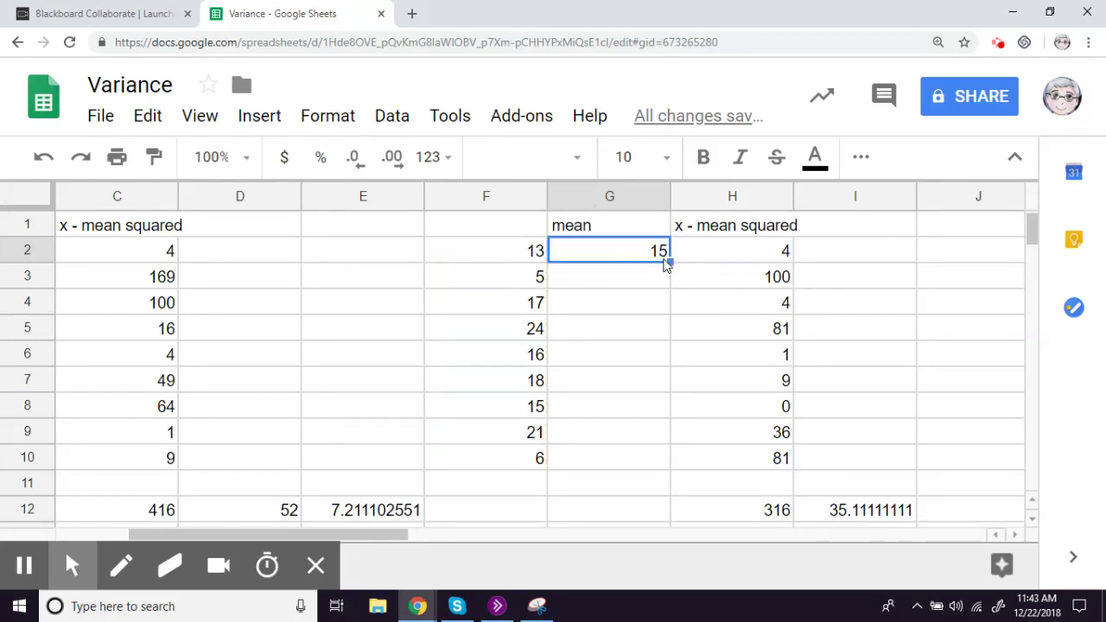
# Step: Inspect the squared-deviation formulas in H2 and H7 and the SUM of 316 in H12
pyautogui.click(737, 251)
pyautogui.press('Return')
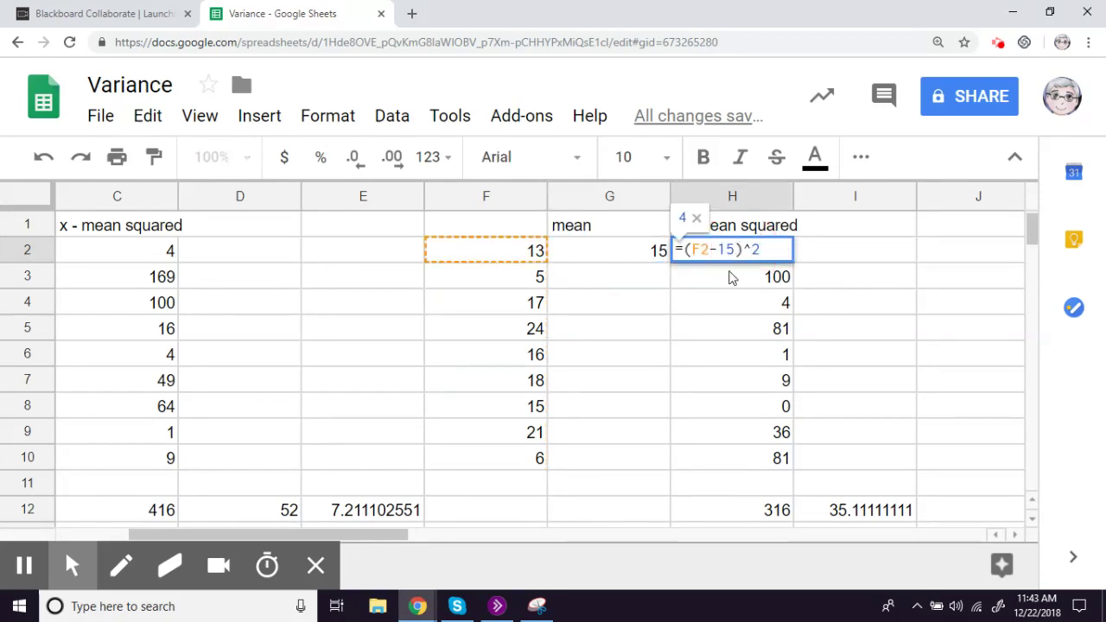
pyautogui.press('Escape')
pyautogui.click(750, 381)
pyautogui.press('Return')
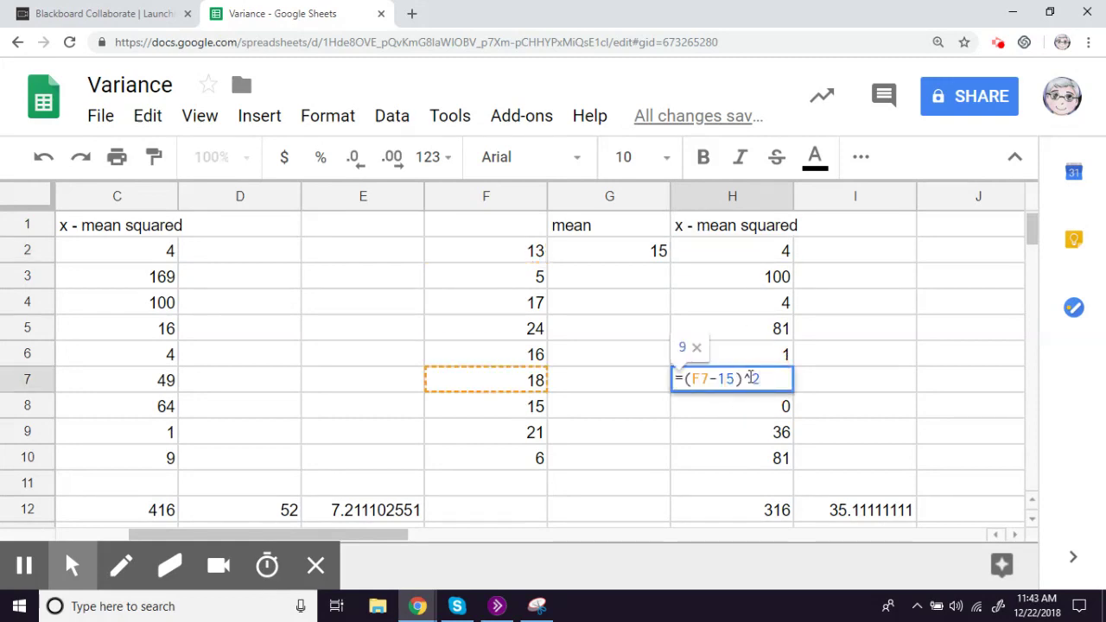
pyautogui.press('Escape')
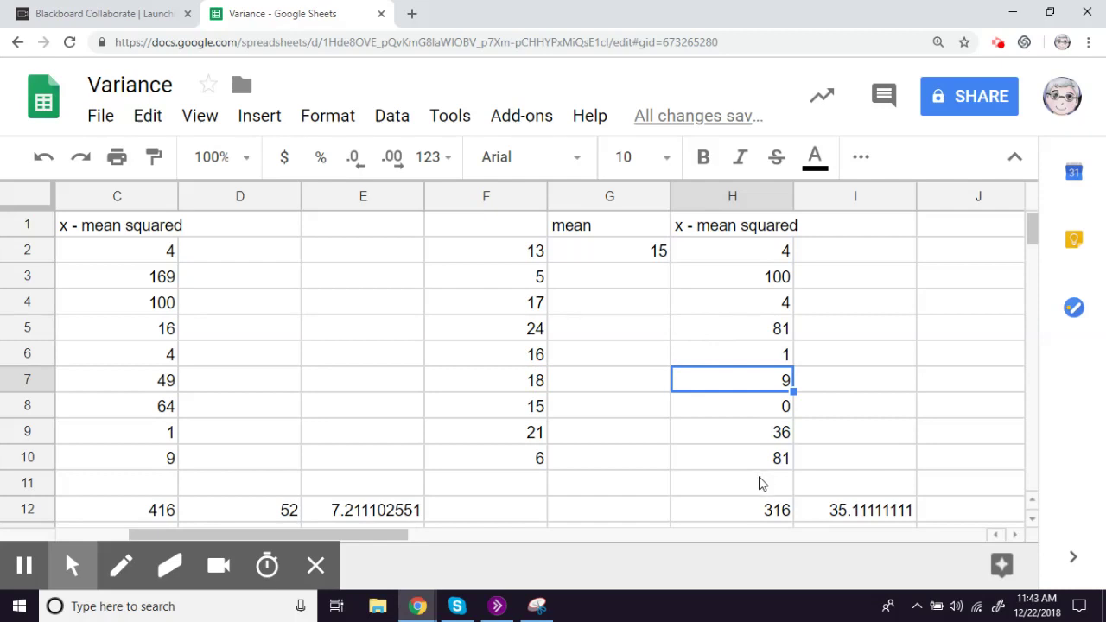
pyautogui.click(756, 517)
pyautogui.press('Return')
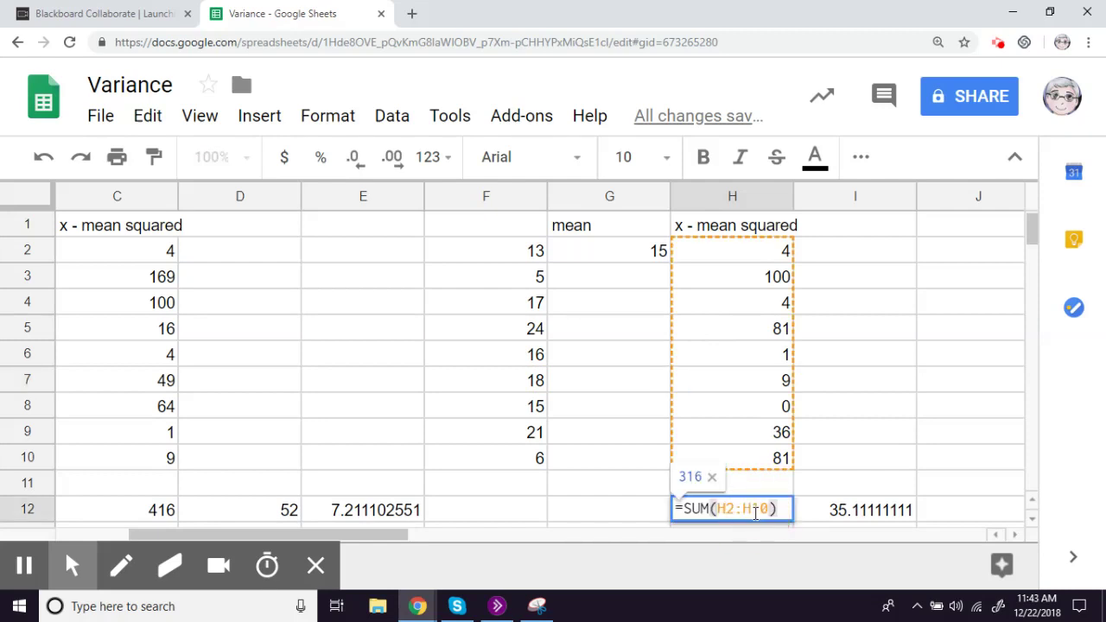
pyautogui.press('Escape')
# Step: Inspect I12's =H12/9 variance of 35.11111111 and I13's matching =VARP(F2:F10)
pyautogui.doubleClick(844, 510)
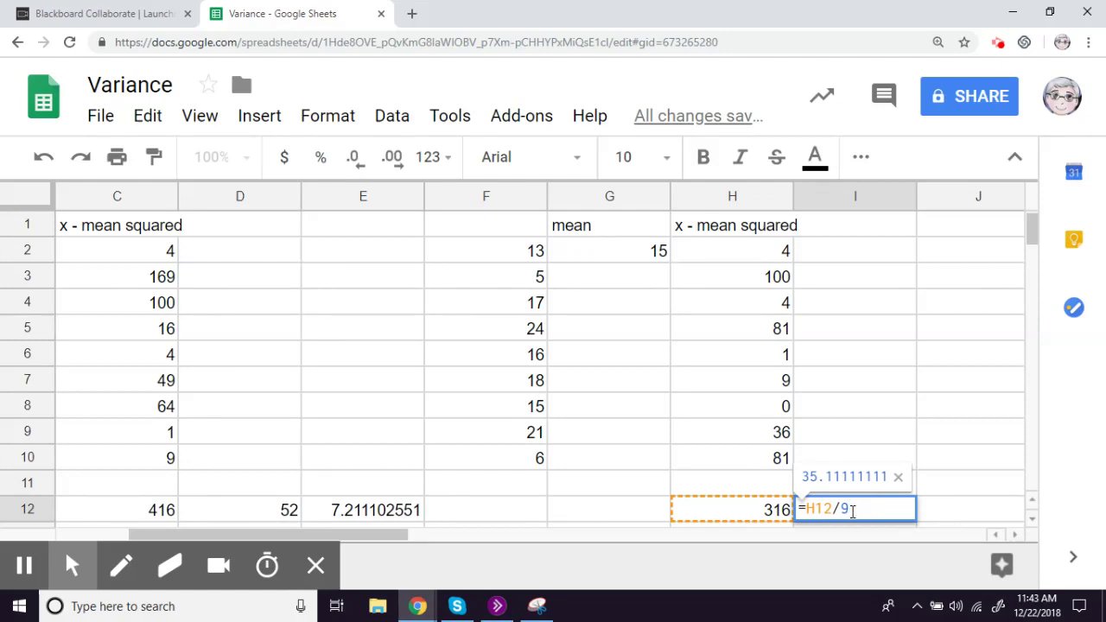
pyautogui.press('Tab')
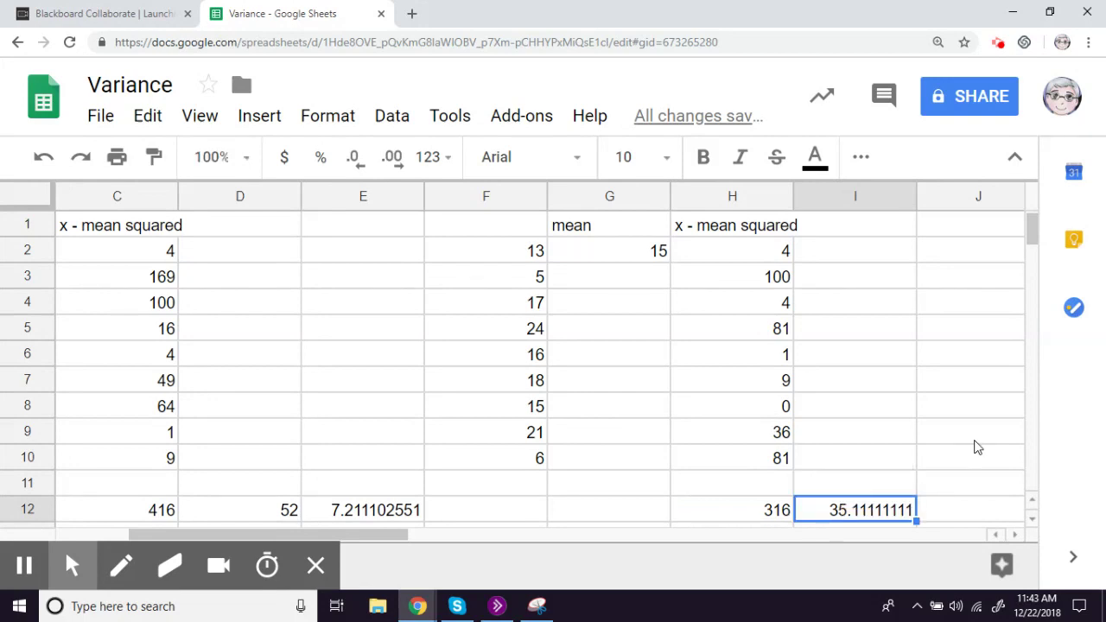
pyautogui.scroll(-2, 974, 447)
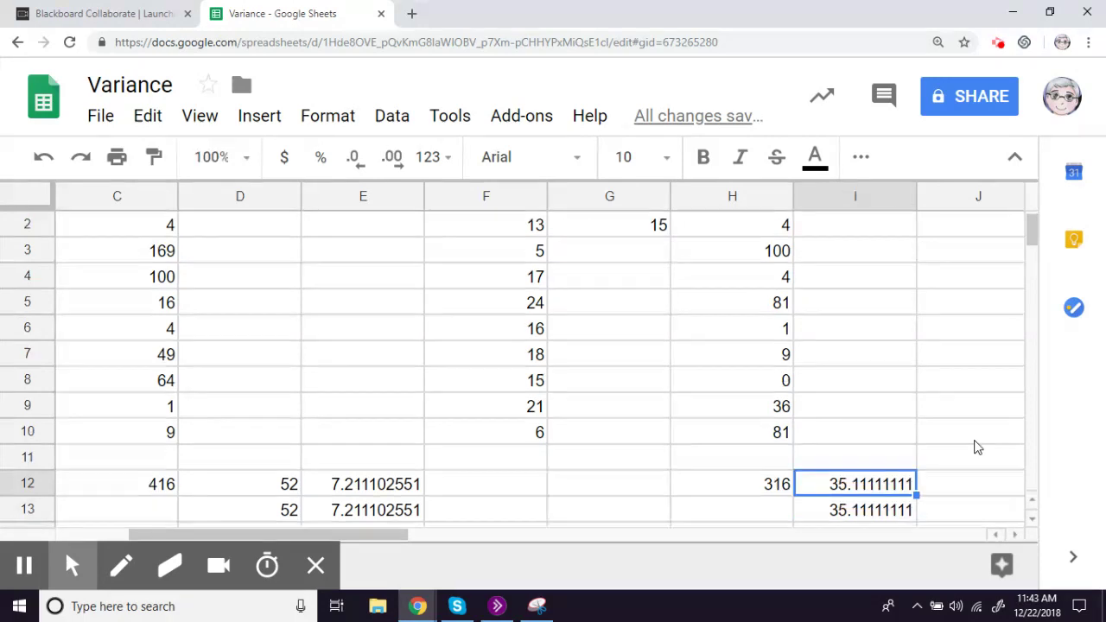
pyautogui.doubleClick(854, 487)
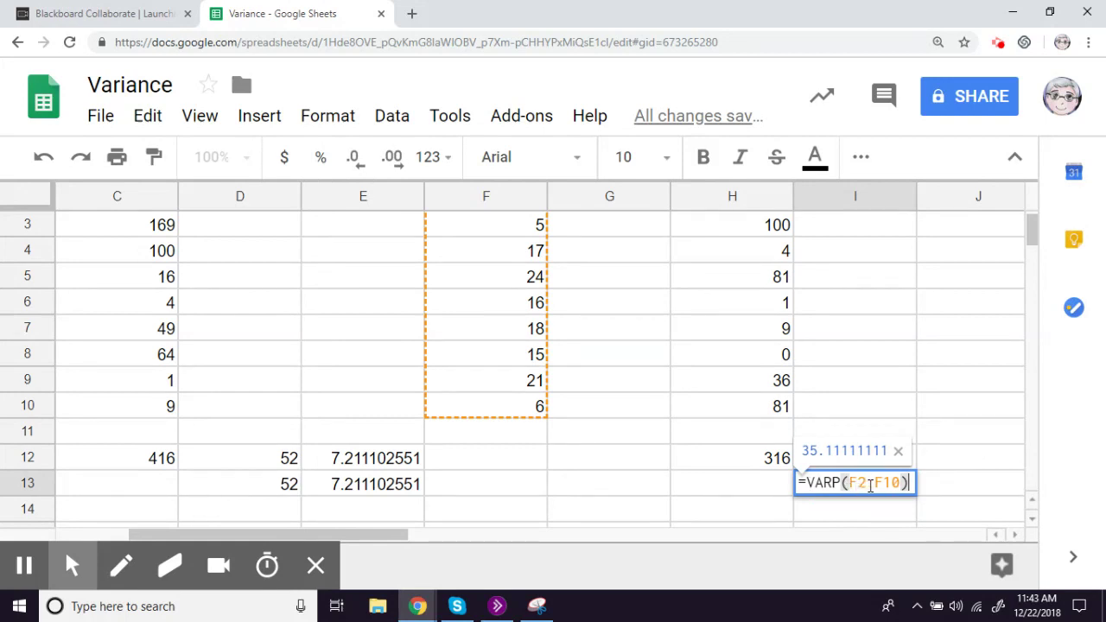
pyautogui.press('Escape')
# Step: Enter =SQRT(I12) in J12, giving 5.925462945
pyautogui.doubleClick(947, 458)
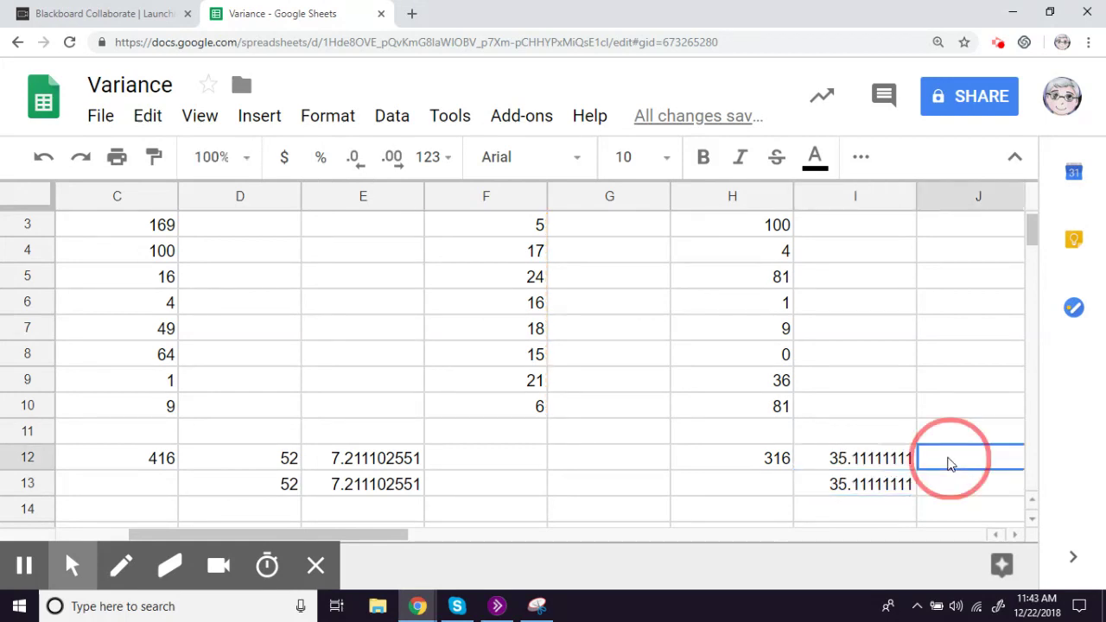
pyautogui.write('=')
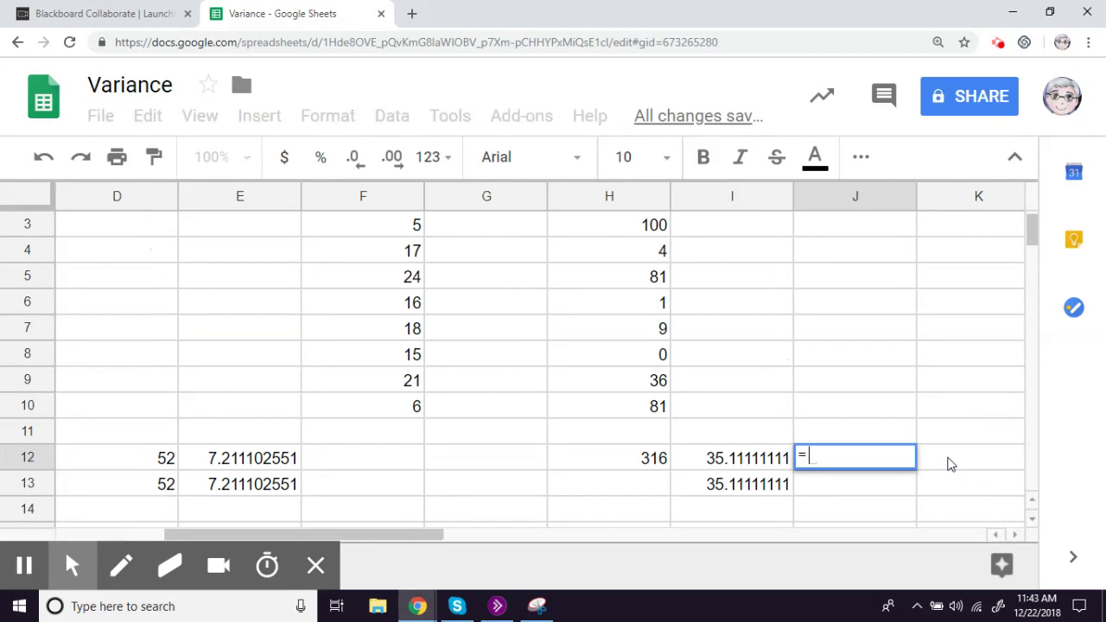
pyautogui.write('SQRT')
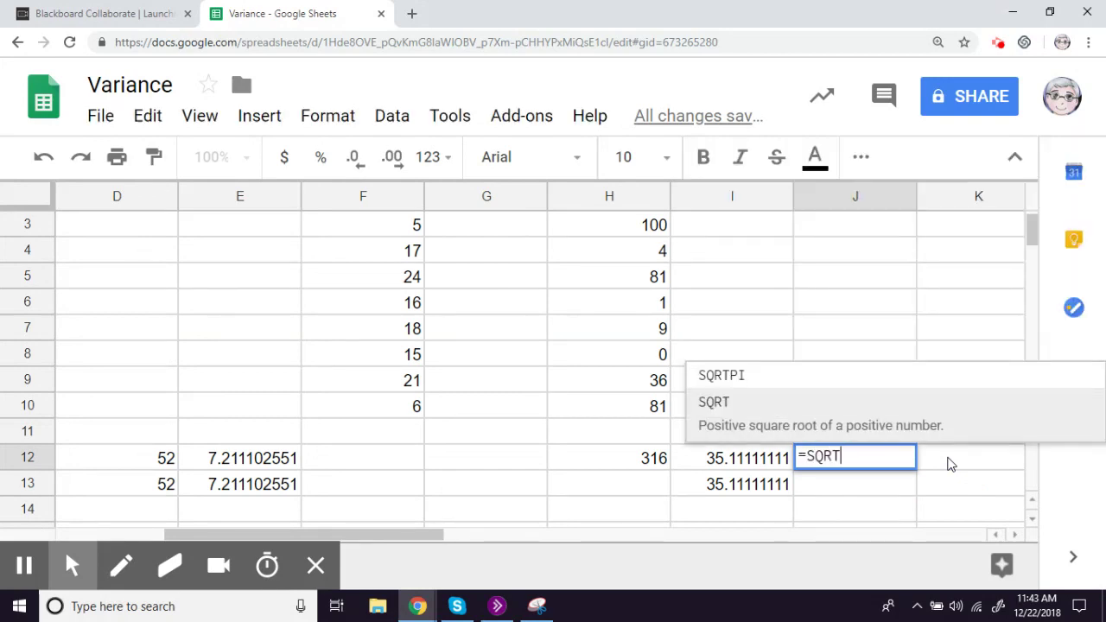
pyautogui.write('(')
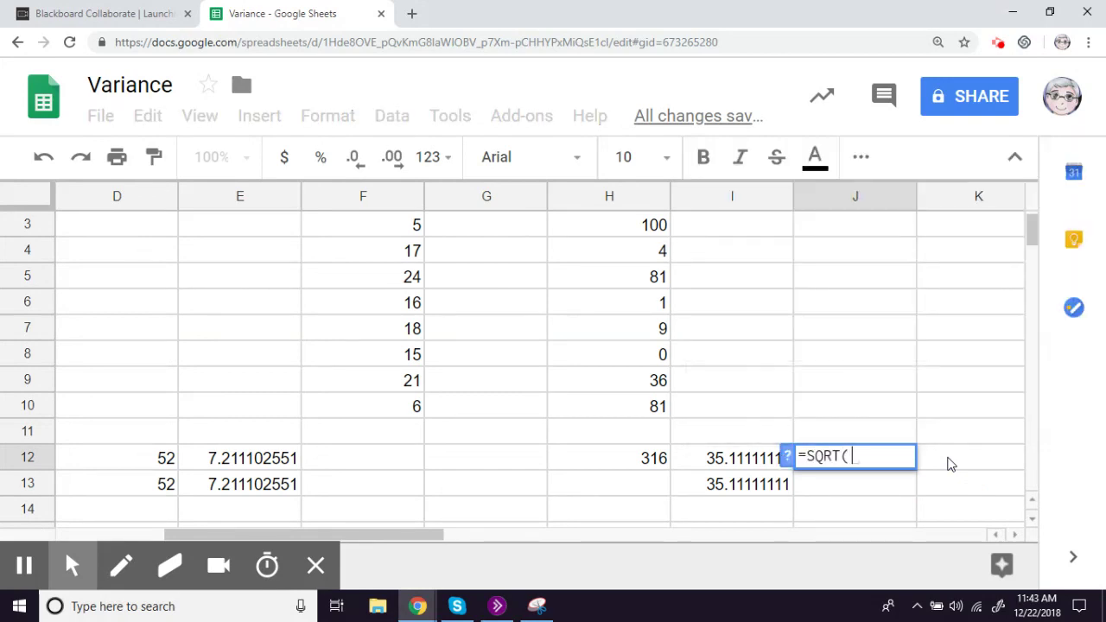
pyautogui.click(715, 460)
pyautogui.write(')')
pyautogui.press('Return')
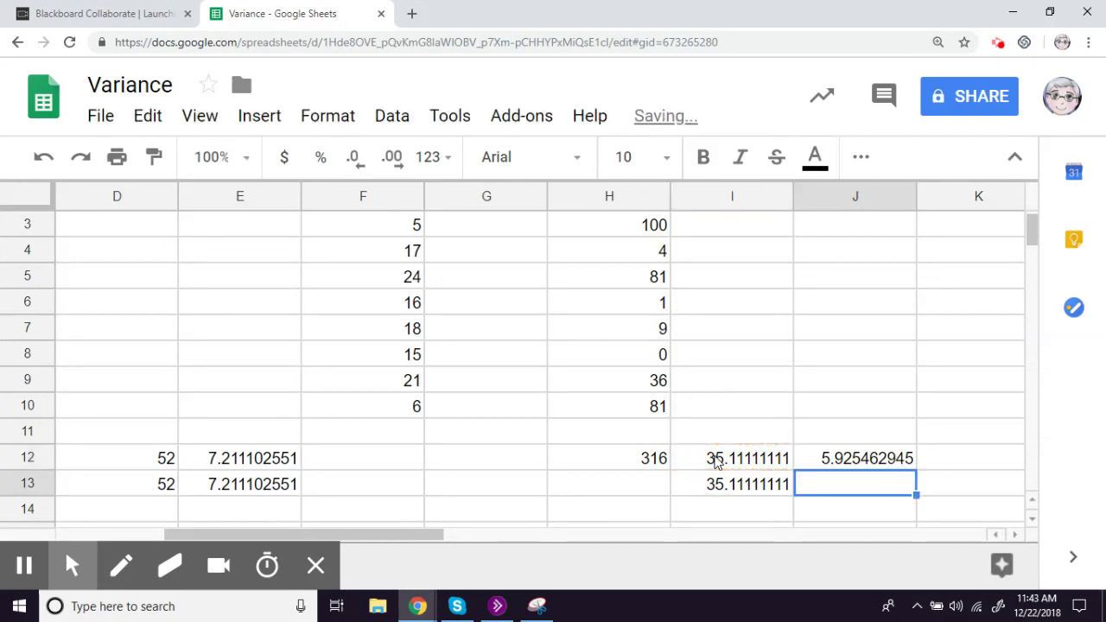
# Step: Enter =STDEVP(F2:F10) in J13 to confirm the same population standard deviation
pyautogui.doubleClick(836, 482)
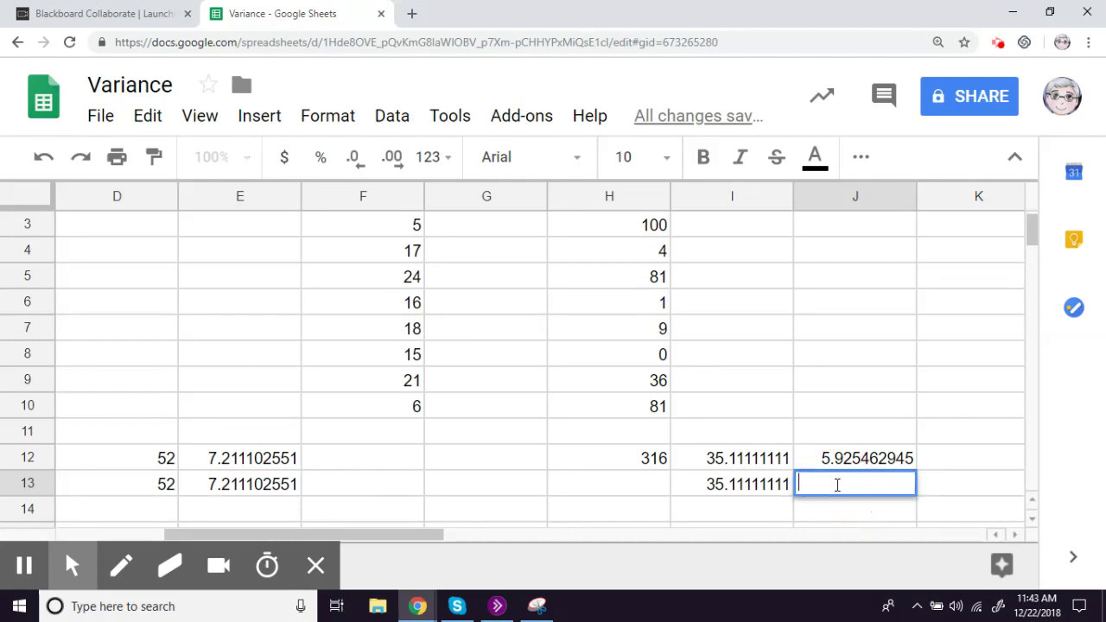
pyautogui.write('=')
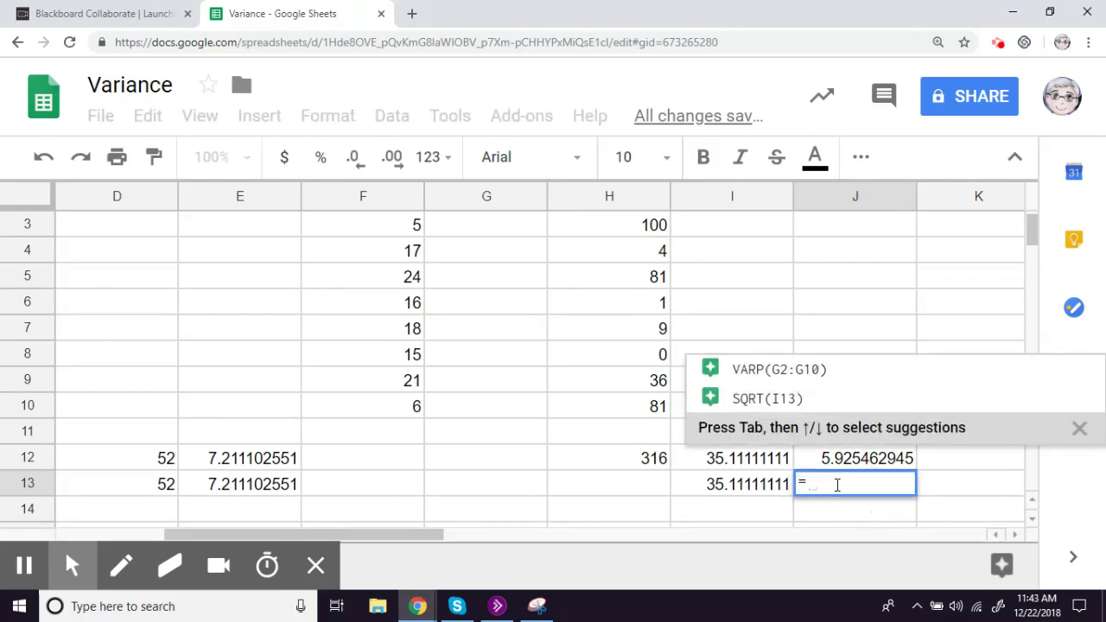
pyautogui.write('ST')
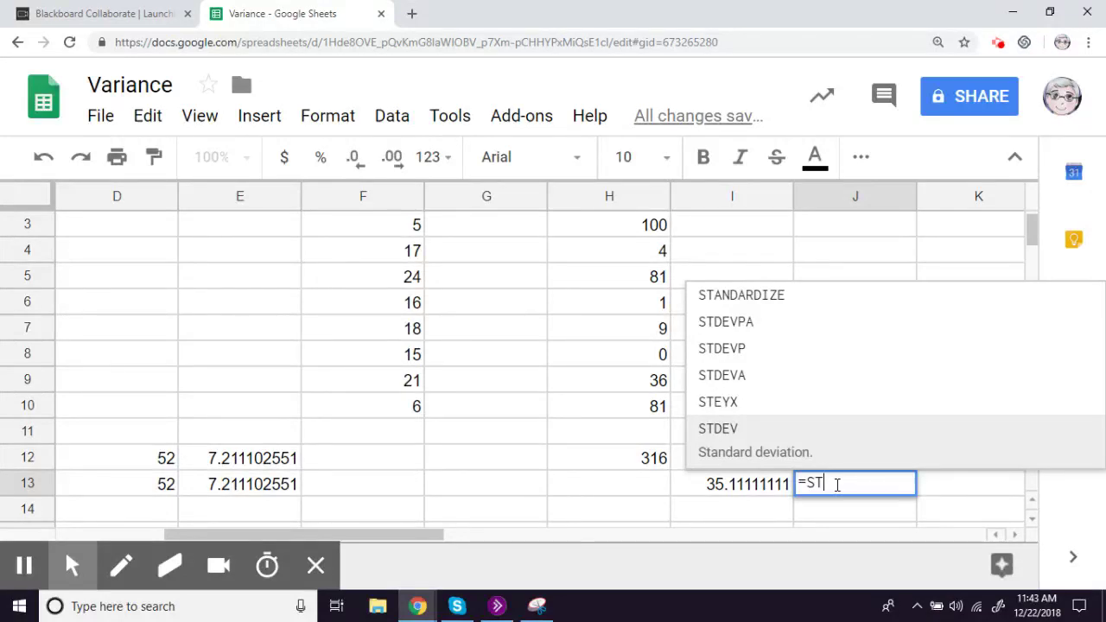
pyautogui.click(730, 348)
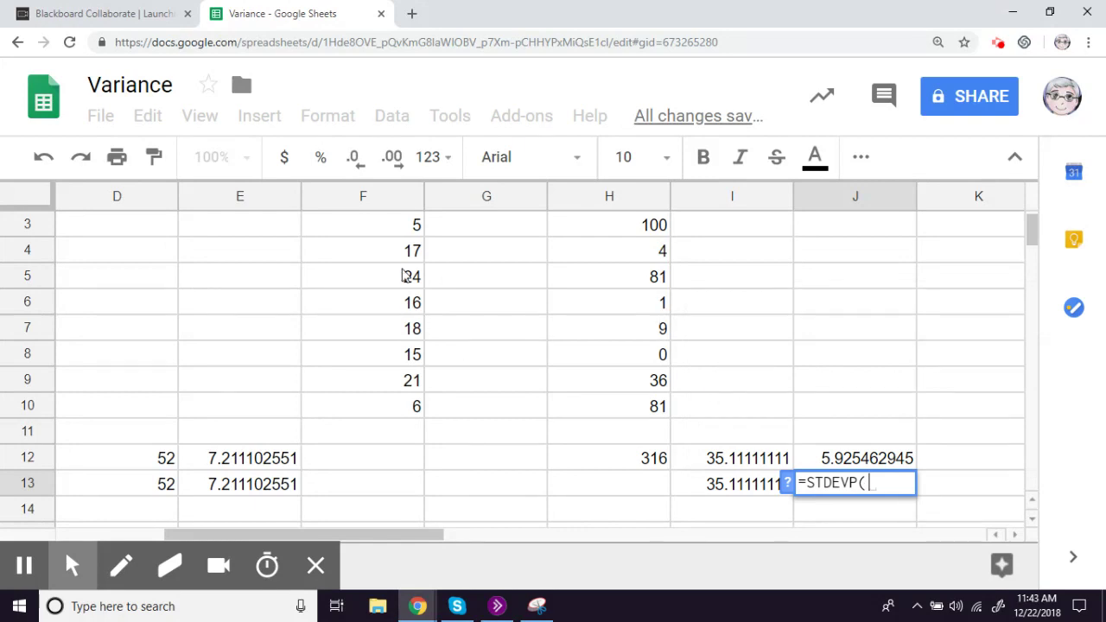
pyautogui.scroll(1, 555, 346)
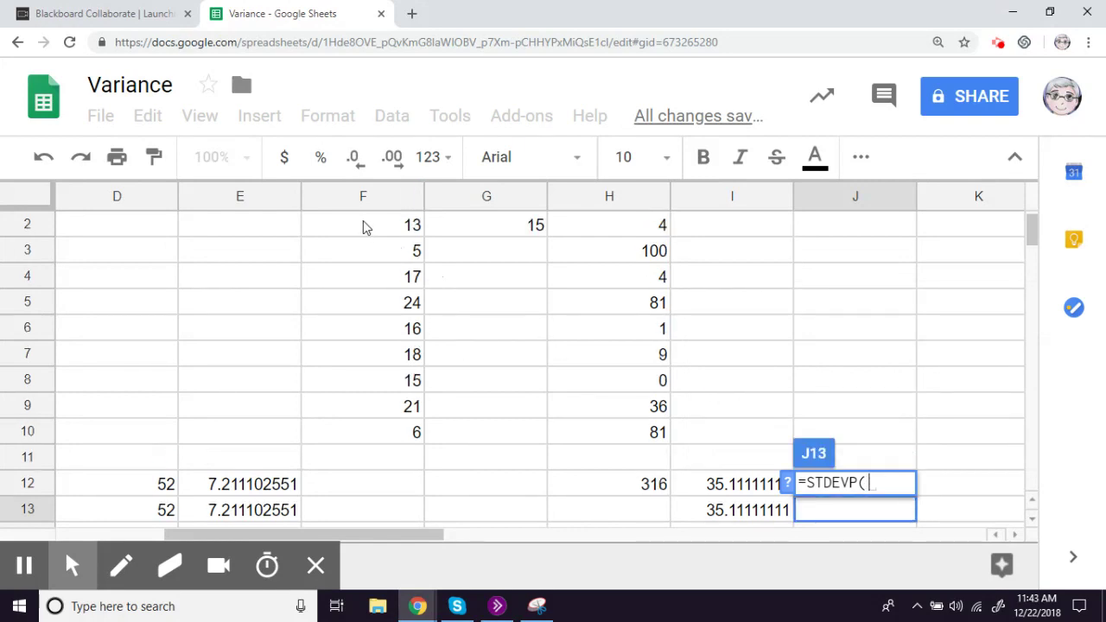
pyautogui.moveTo(367, 227); pyautogui.dragTo(365, 434)
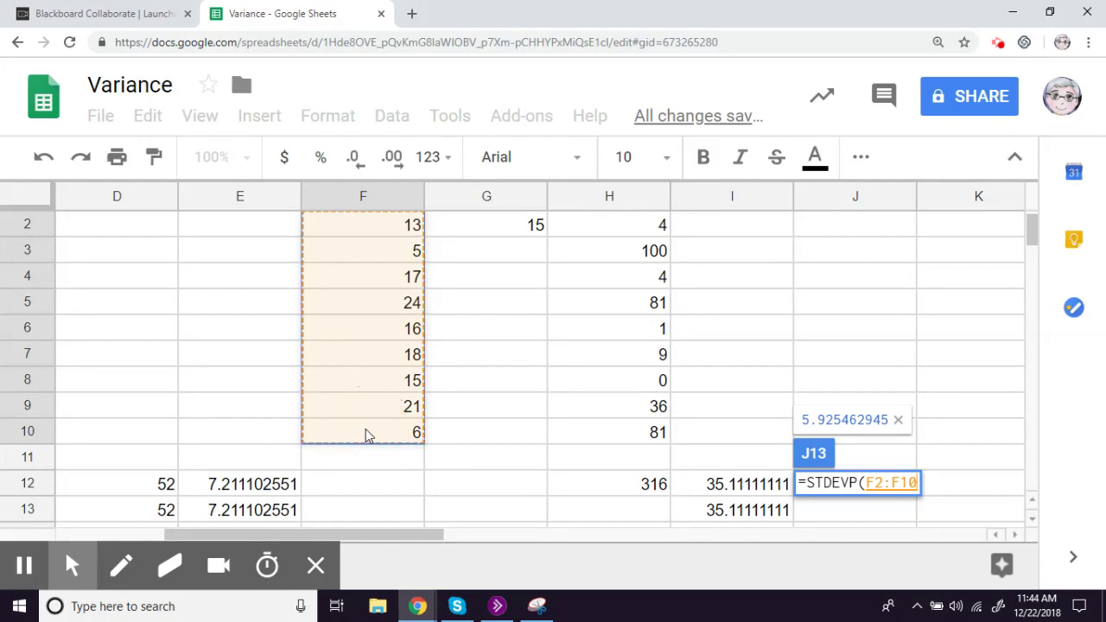
pyautogui.press('Return')
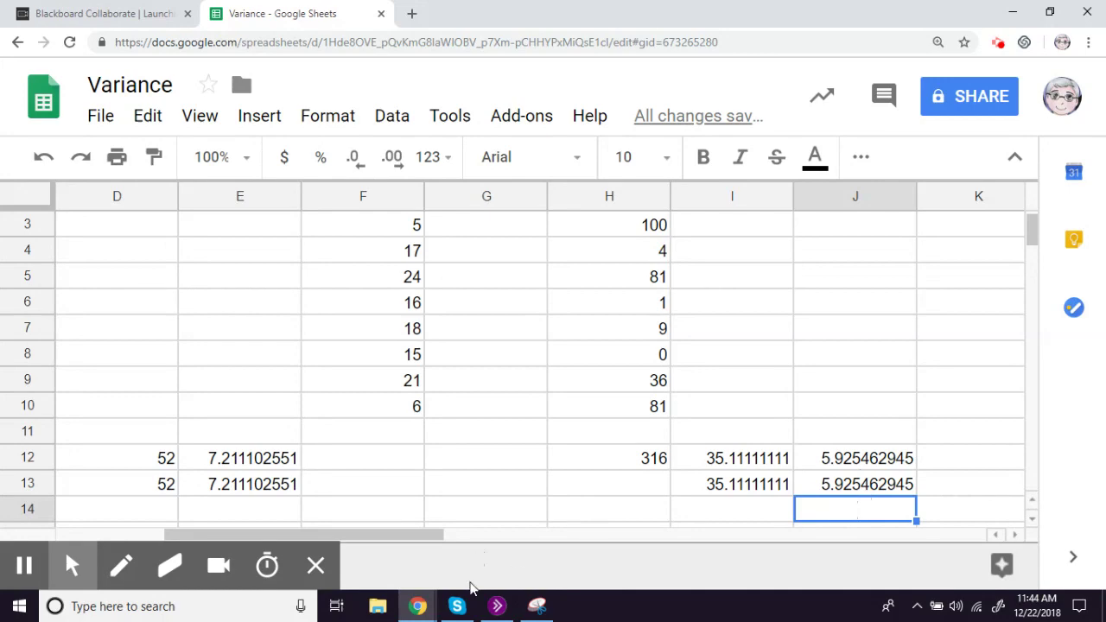
# Step: Bring back the Standard Deviation slide and box answer [B] 5.93
pyautogui.click(497, 605)
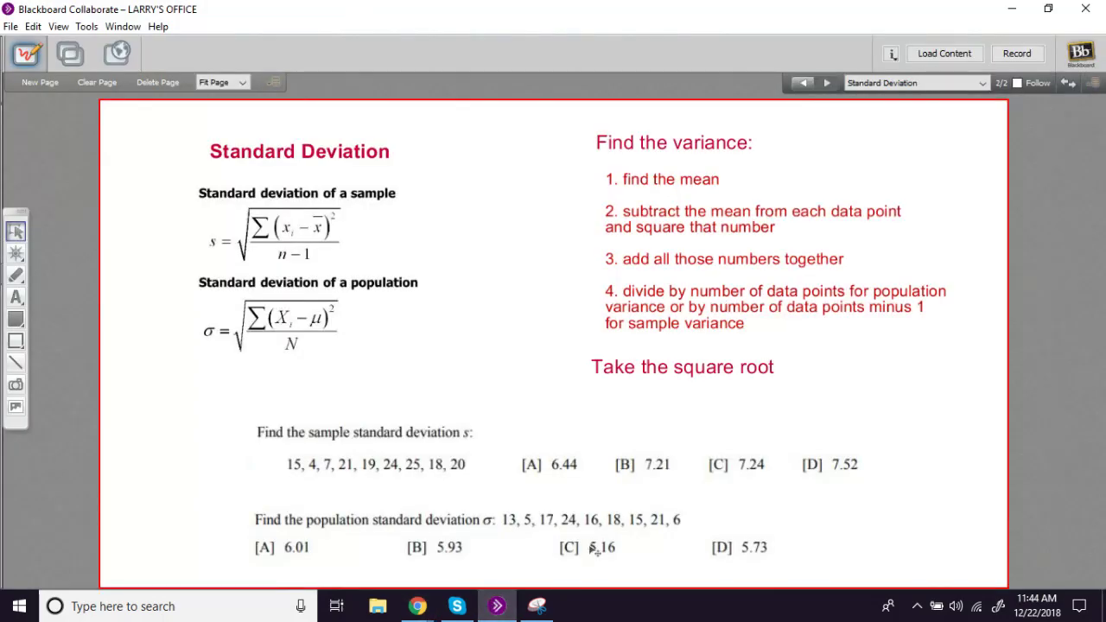
pyautogui.moveTo(402, 567); pyautogui.dragTo(473, 533)
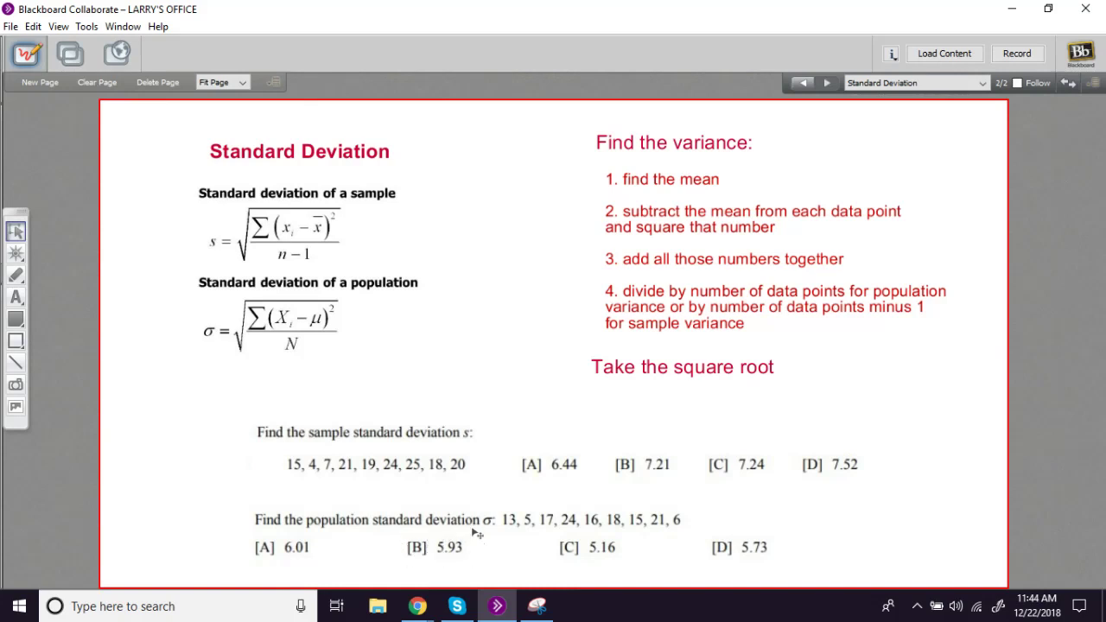